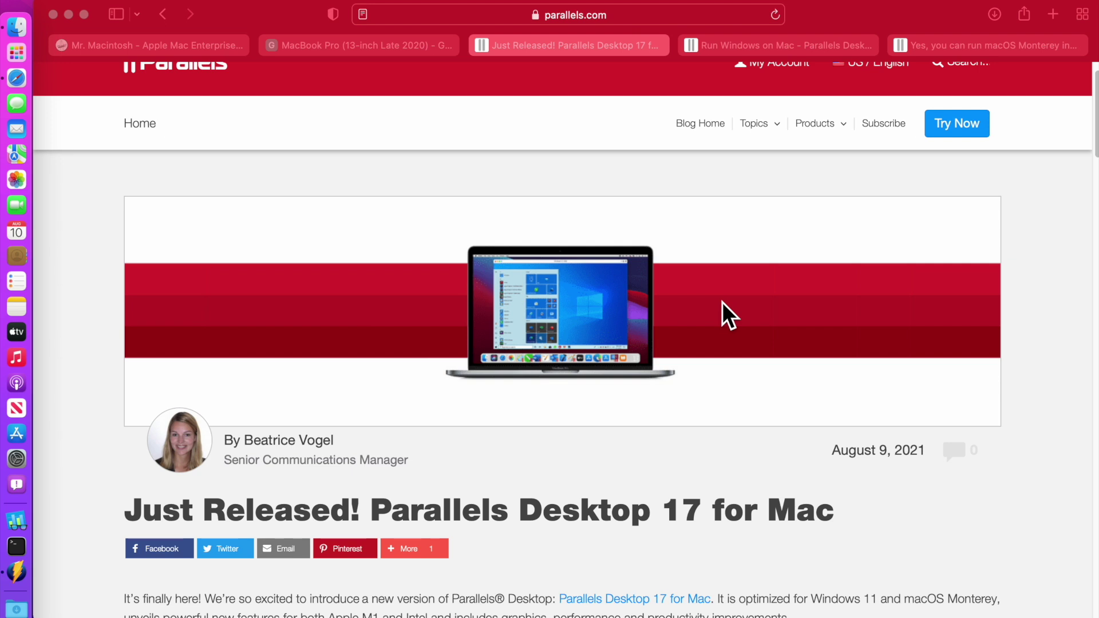
Scroll the Parallels Desktop 17 article, then switch to the M1 macOS and Monterey VM article tabs
{"action": "scroll", "coordinate": [722, 301], "scroll_direction": "down", "scroll_amount": 6}
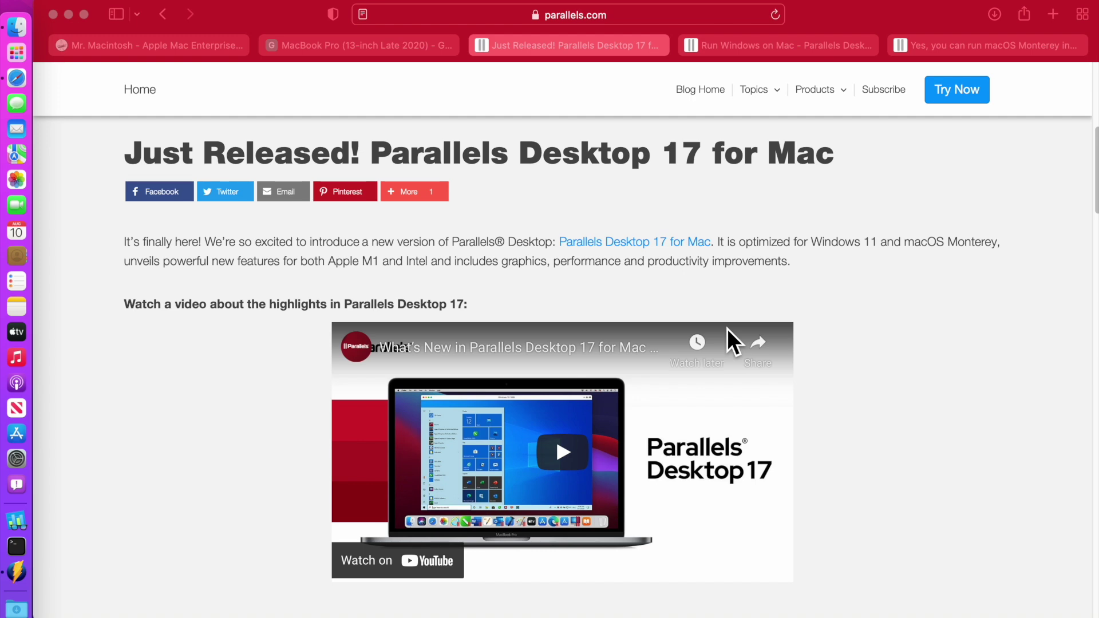
{"action": "left_click", "coordinate": [193, 50]}
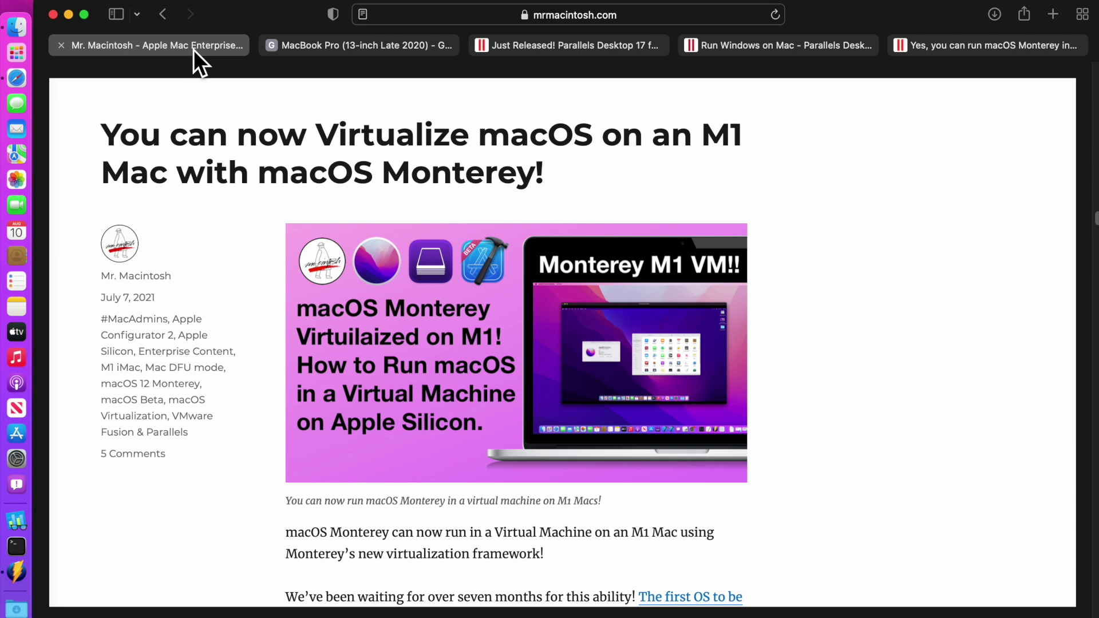
{"action": "left_click", "coordinate": [981, 45]}
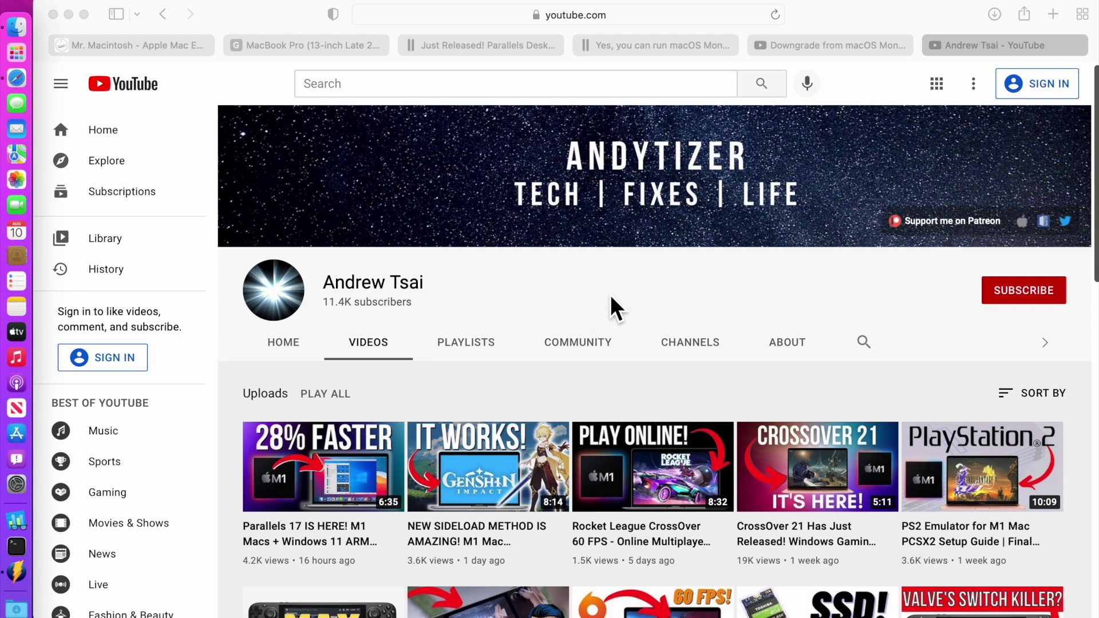
Scroll down through the YouTube channel's grid of uploaded videos
{"action": "scroll", "coordinate": [610, 294], "scroll_direction": "down", "scroll_amount": 3}
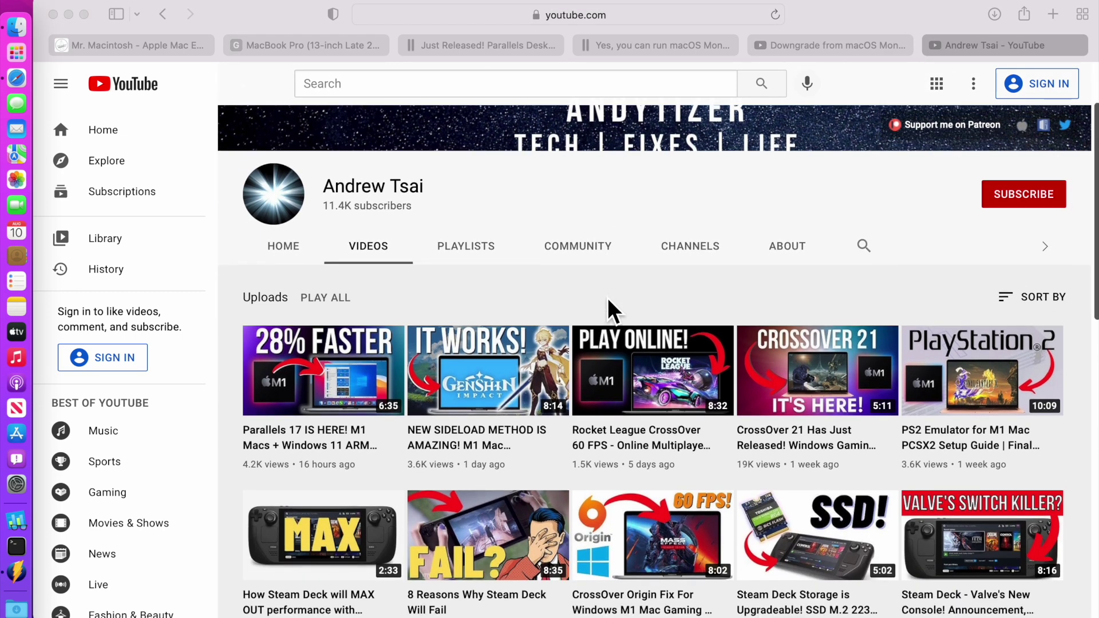
{"action": "scroll", "coordinate": [608, 301], "scroll_direction": "down", "scroll_amount": 5}
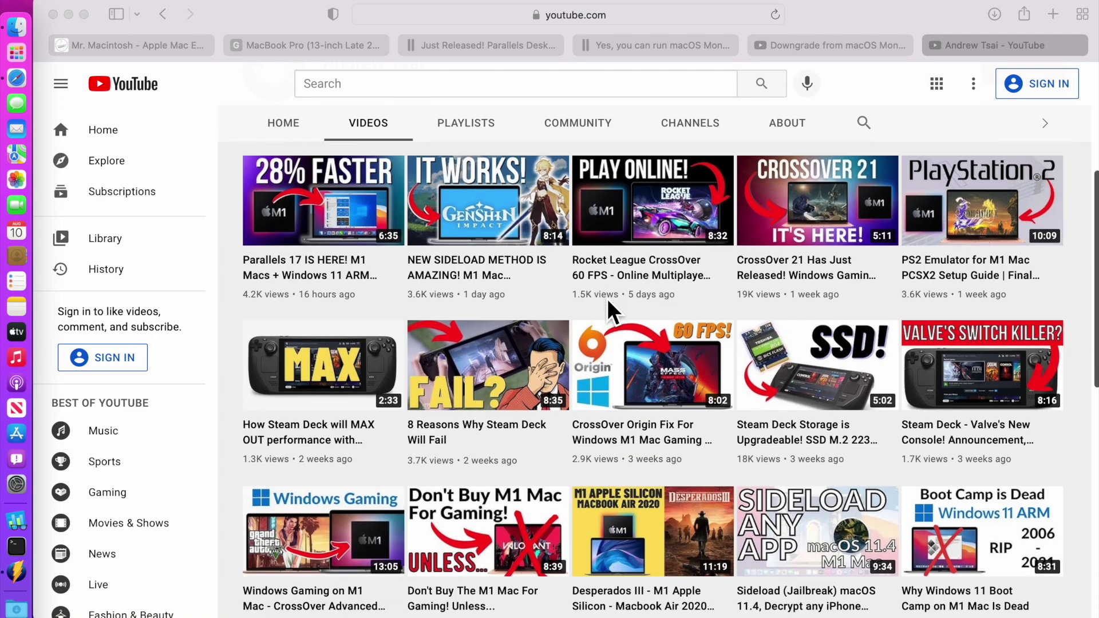
{"action": "scroll", "coordinate": [608, 302], "scroll_direction": "down", "scroll_amount": 2}
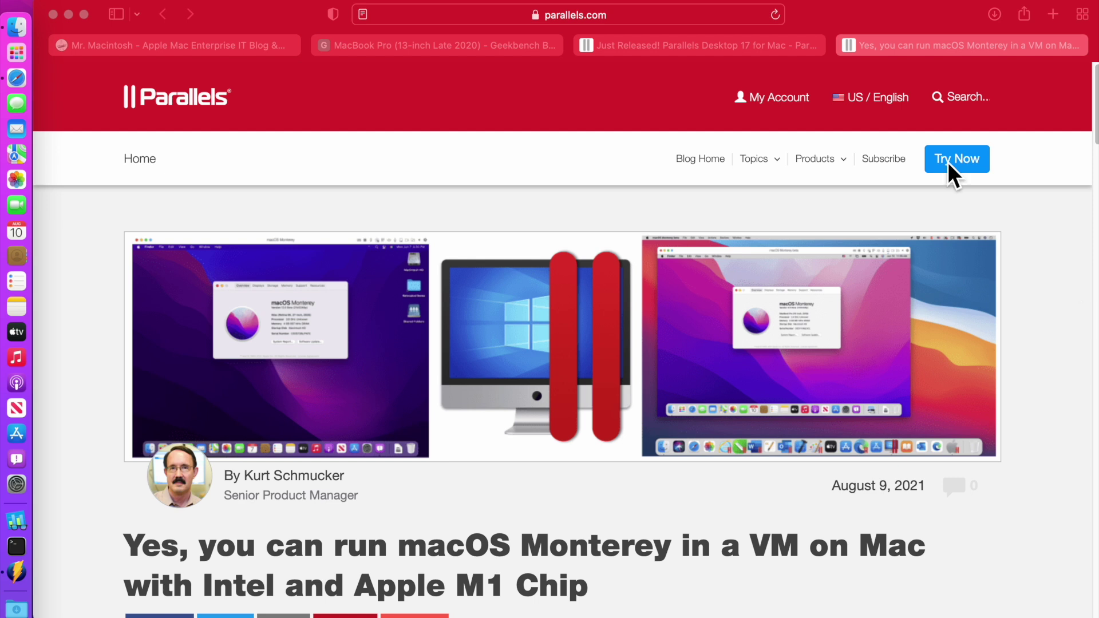
Start the Parallels Desktop 17 trial download via Try Now, then open the .dmg from Downloads
{"action": "left_click", "coordinate": [965, 166]}
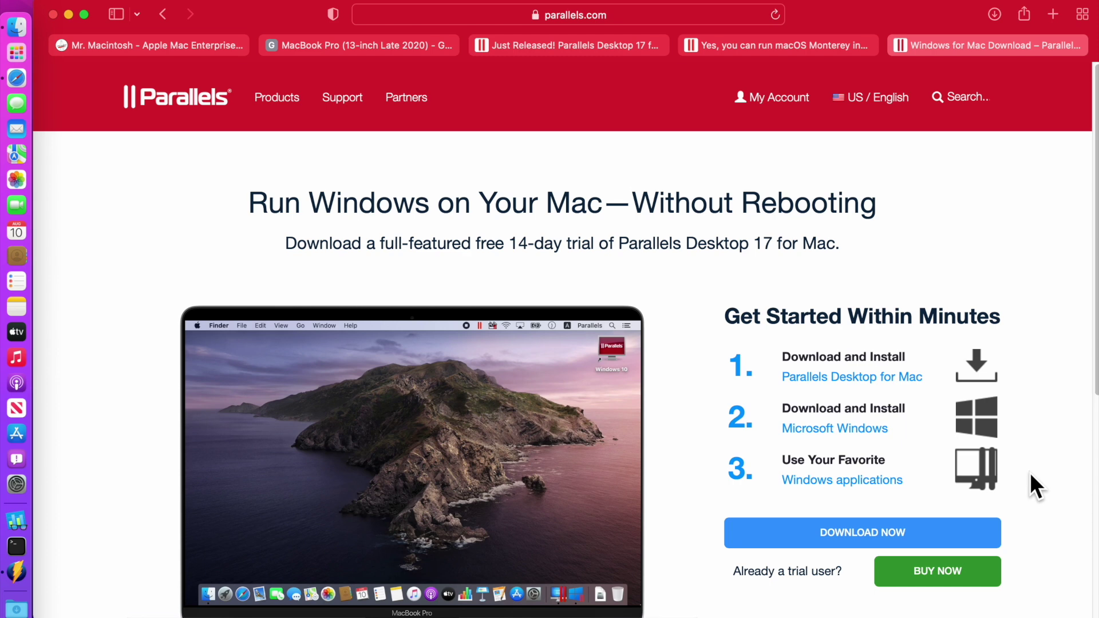
{"action": "scroll", "coordinate": [1029, 472], "scroll_direction": "down", "scroll_amount": 1}
{"action": "left_click", "coordinate": [866, 531]}
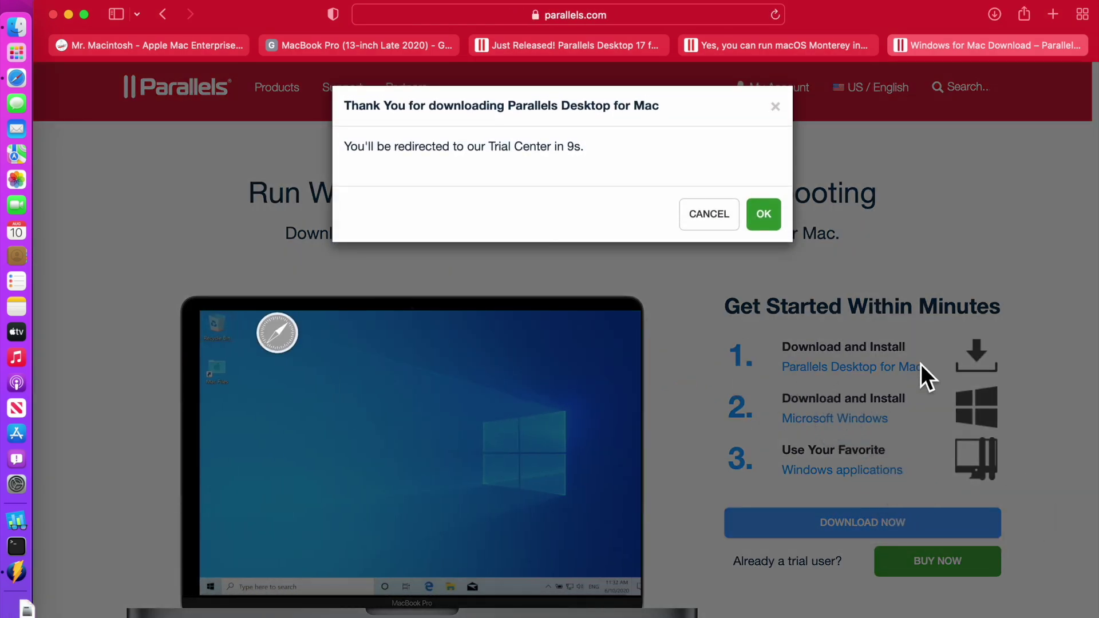
{"action": "left_click", "coordinate": [765, 225]}
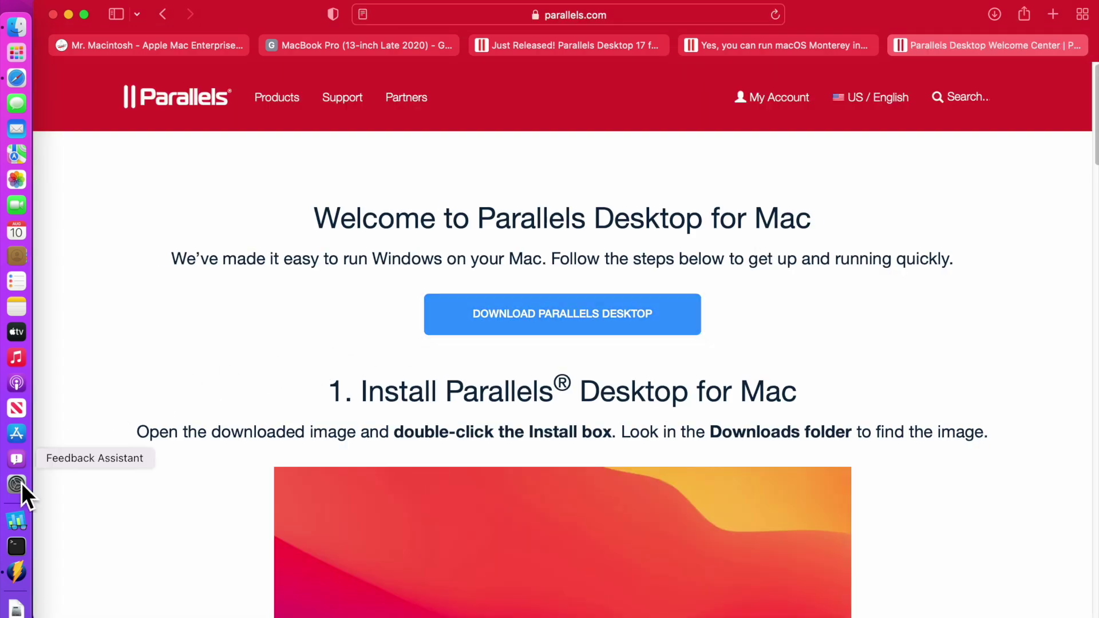
{"action": "left_click", "coordinate": [16, 611]}
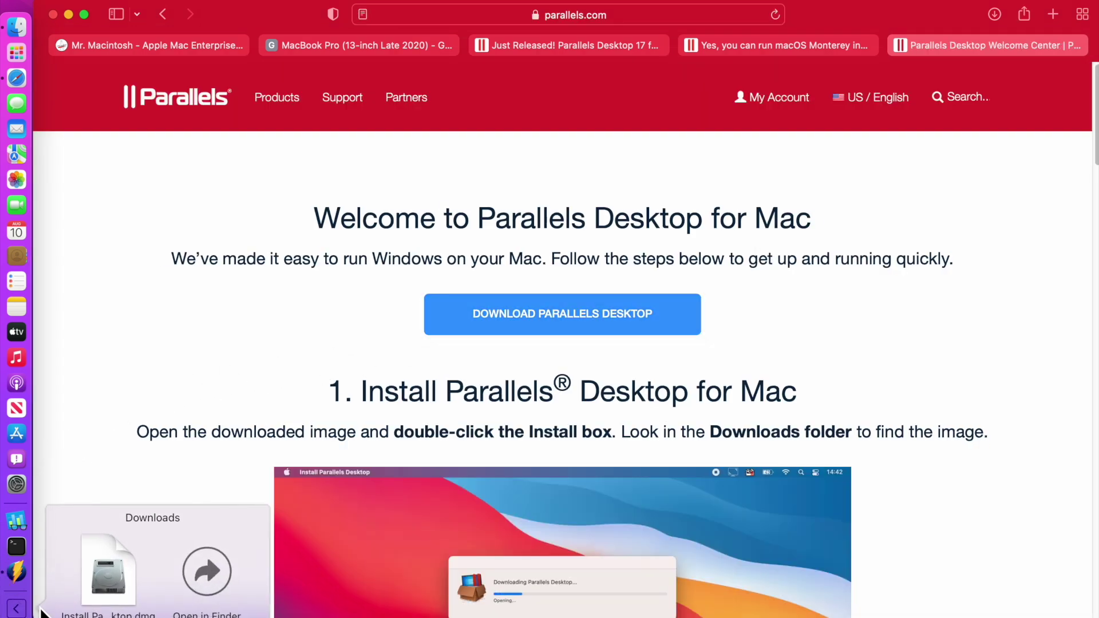
{"action": "left_click", "coordinate": [116, 571]}
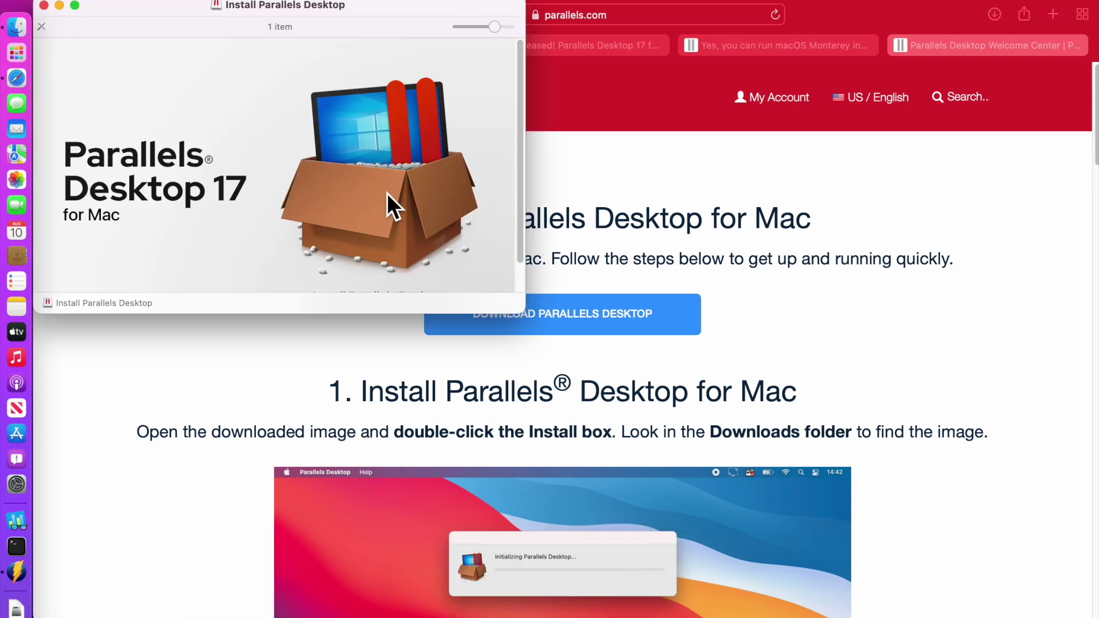
Launch the installer, allow opening and Downloads access, accept the licence, and enter the admin password
{"action": "left_click", "coordinate": [383, 178]}
{"action": "double_click", "coordinate": [383, 177]}
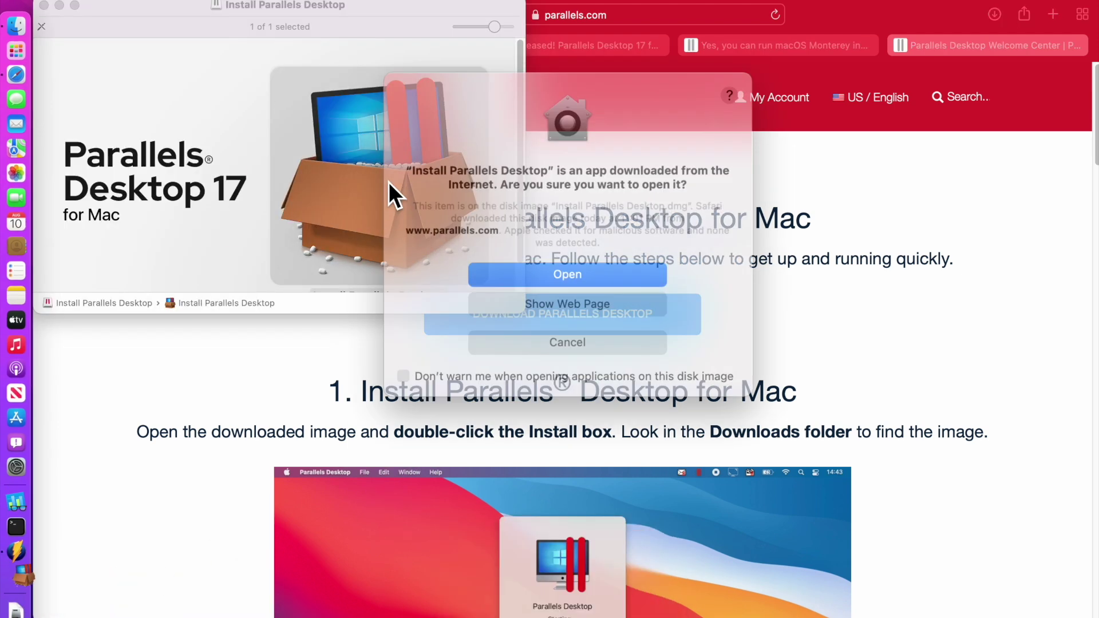
{"action": "left_click", "coordinate": [590, 269]}
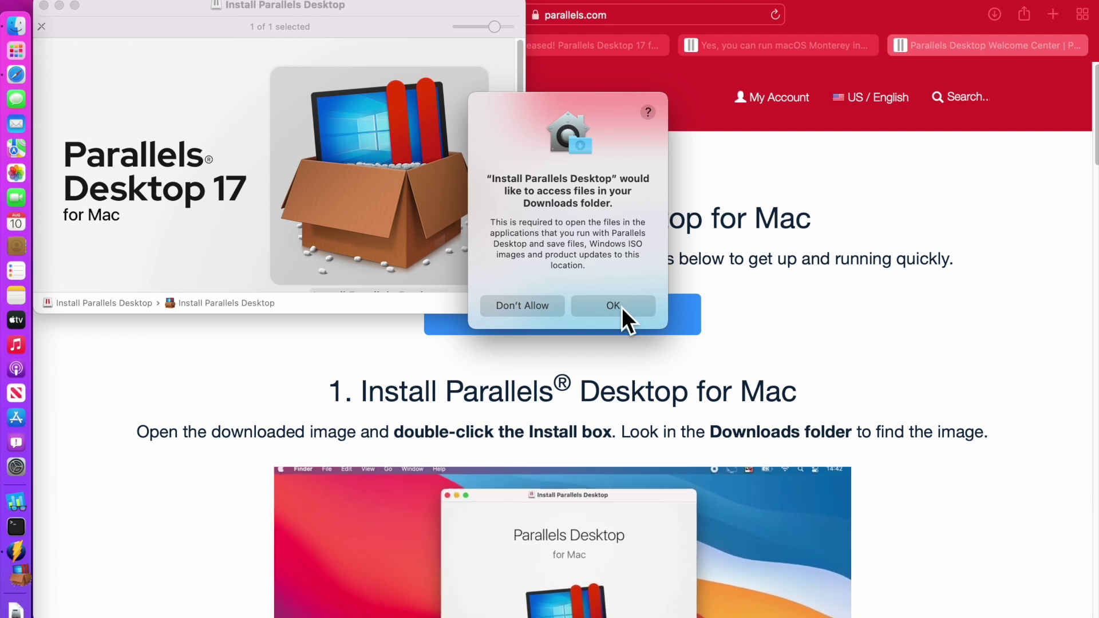
{"action": "left_click", "coordinate": [617, 307]}
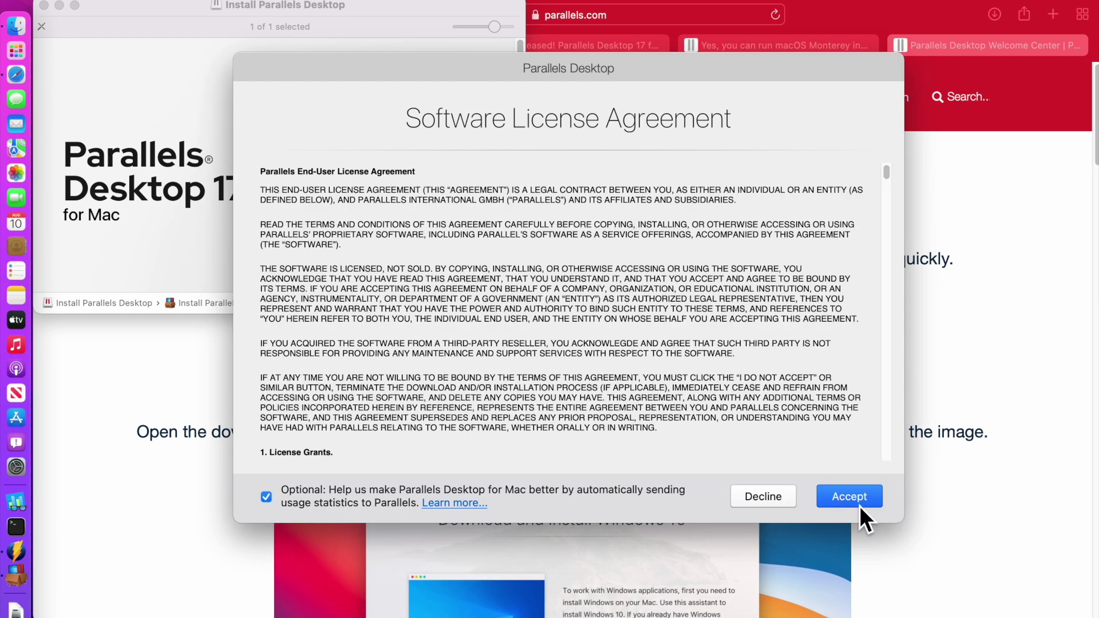
{"action": "left_click", "coordinate": [859, 505]}
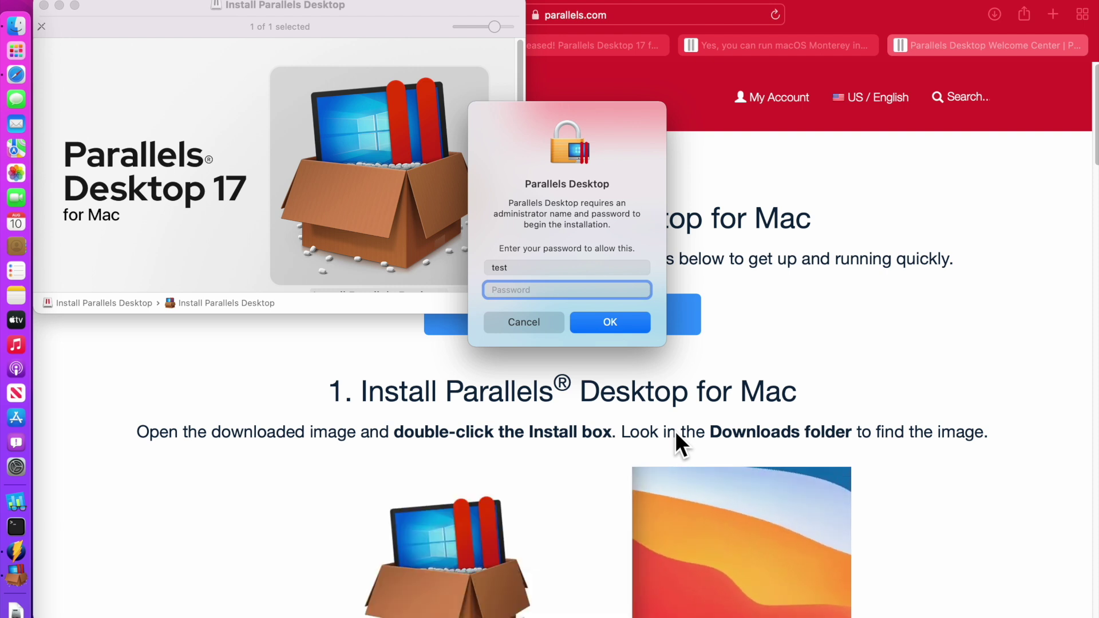
{"action": "type", "text": "test"}
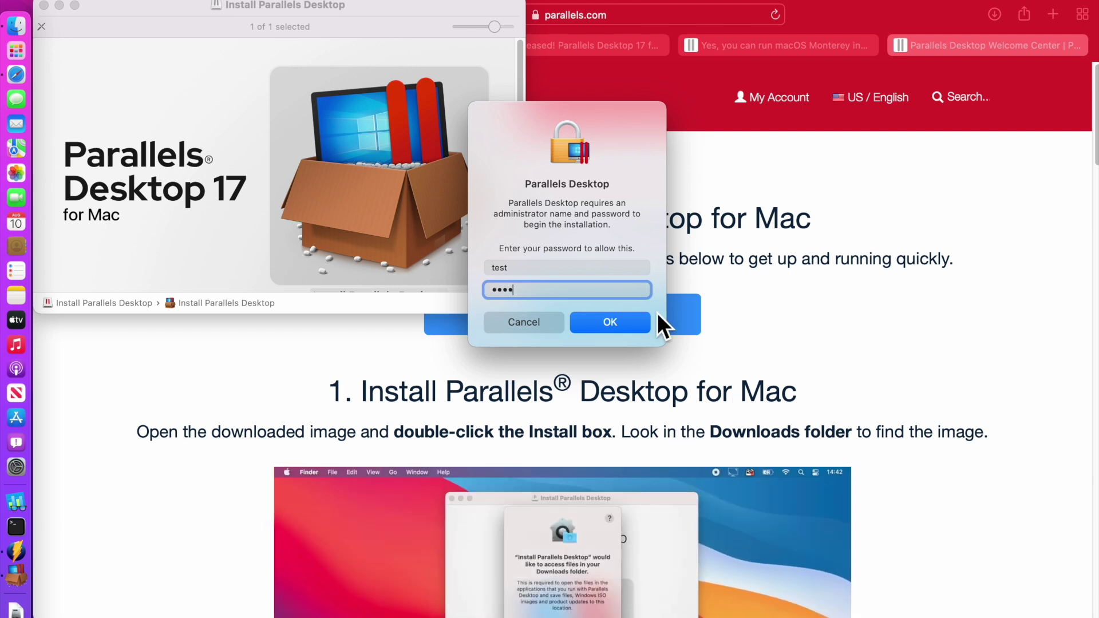
{"action": "left_click", "coordinate": [630, 328]}
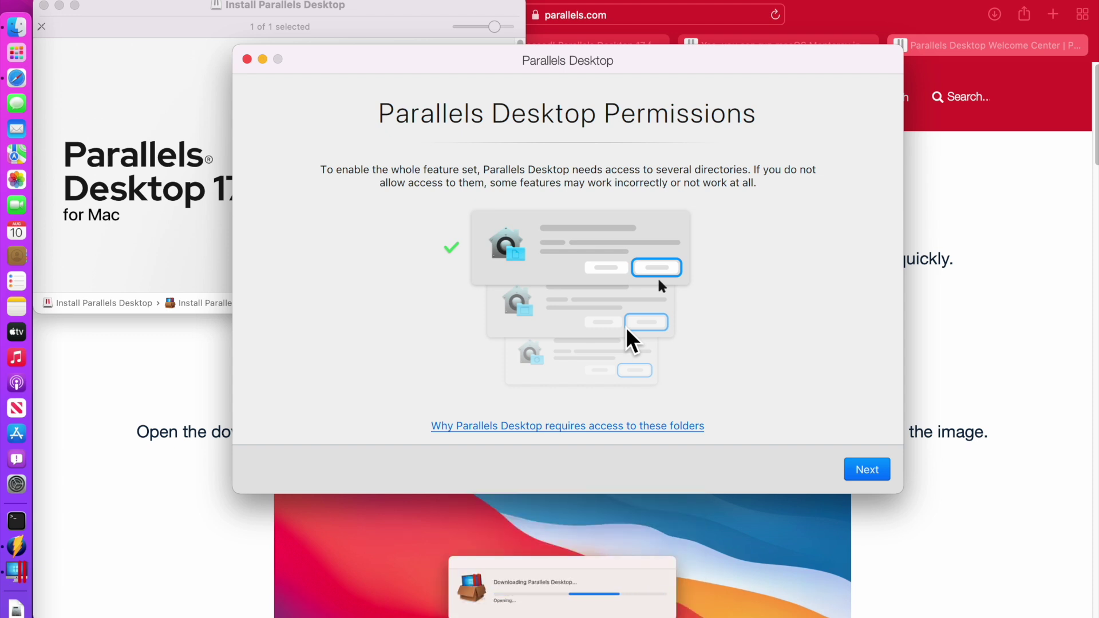
Allow Parallels access to the Desktop, Documents and Downloads folders, then finish the permissions setup
{"action": "left_click", "coordinate": [867, 472]}
{"action": "left_click", "coordinate": [607, 288]}
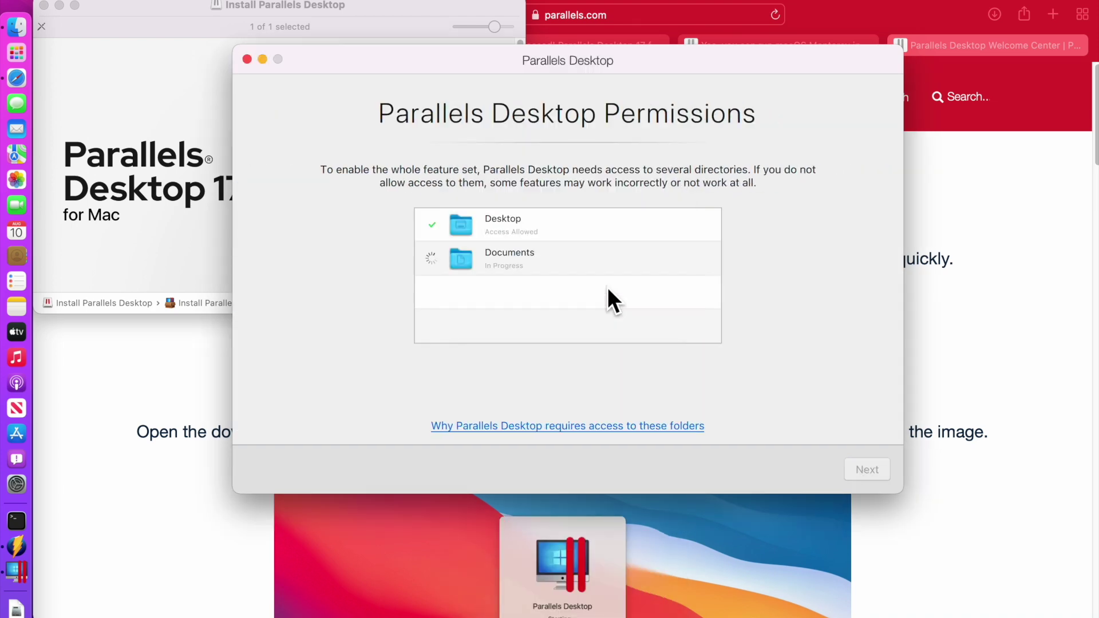
{"action": "left_click", "coordinate": [609, 287]}
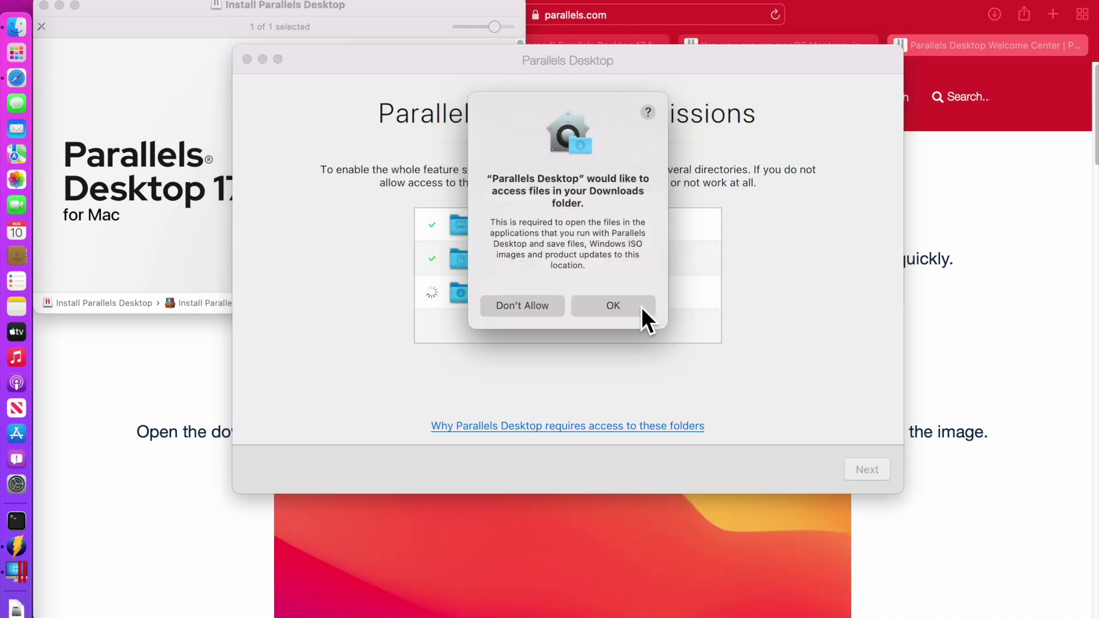
{"action": "left_click", "coordinate": [640, 314]}
{"action": "left_click", "coordinate": [858, 477]}
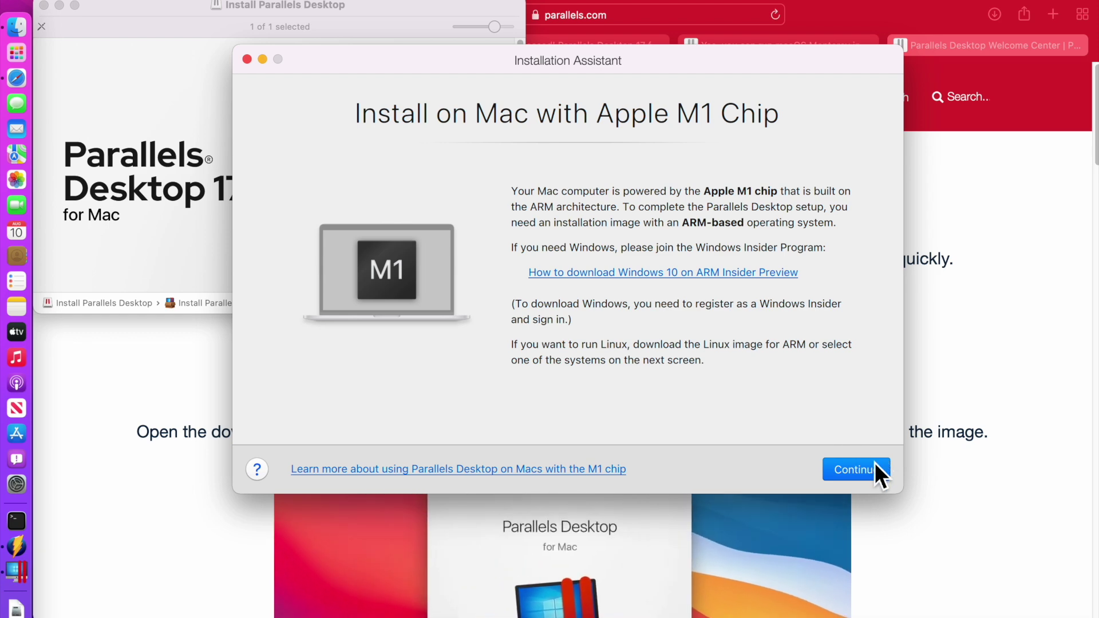
Continue past the Install on Mac with Apple M1 Chip notice
{"action": "left_click", "coordinate": [860, 471]}
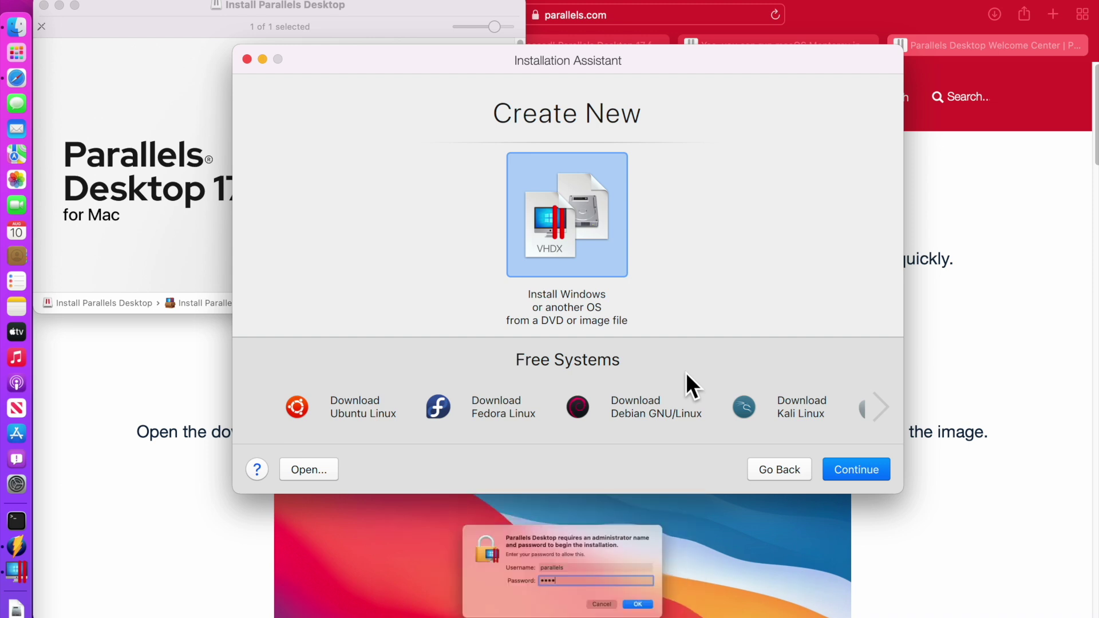
Choose macOS from the additional free systems and start the macOS 12 Monterey virtual machine download
{"action": "left_click", "coordinate": [880, 408]}
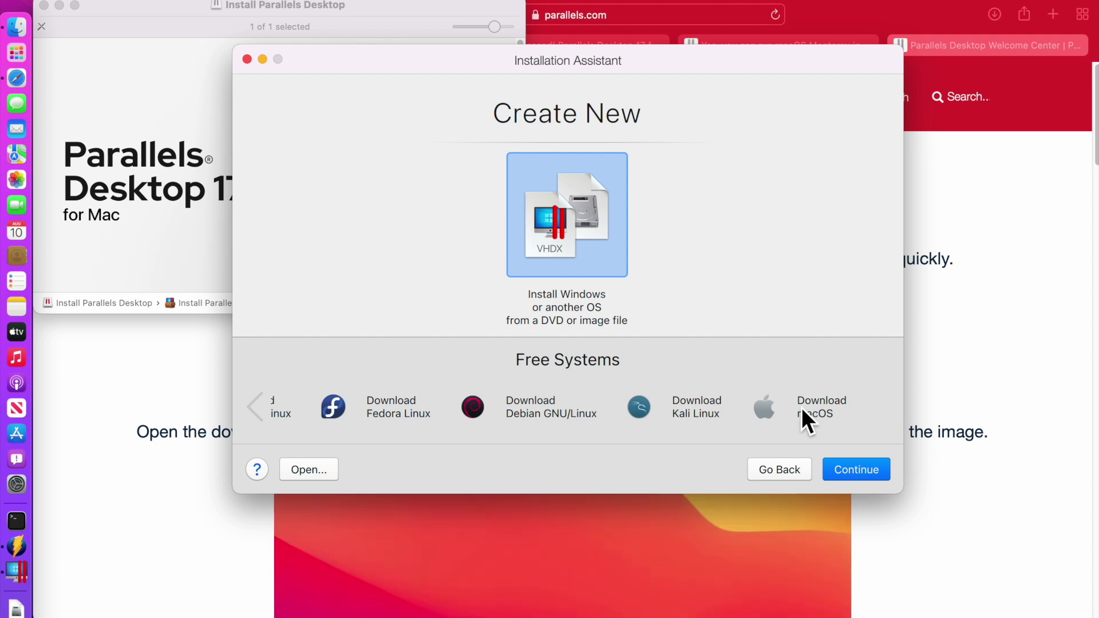
{"action": "left_click", "coordinate": [797, 403]}
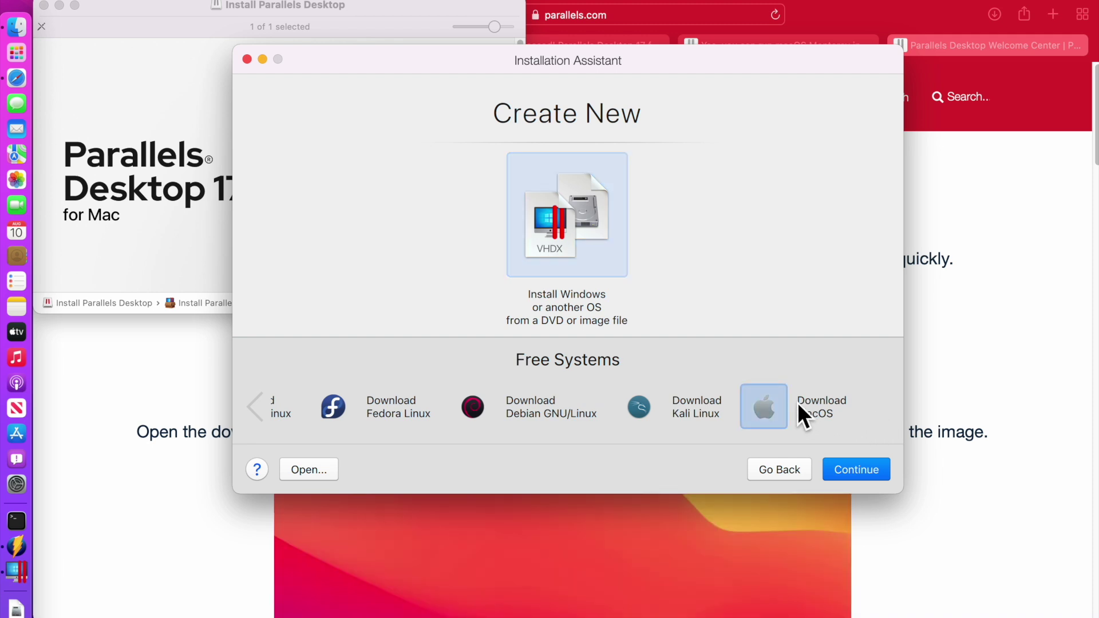
{"action": "left_click", "coordinate": [847, 461]}
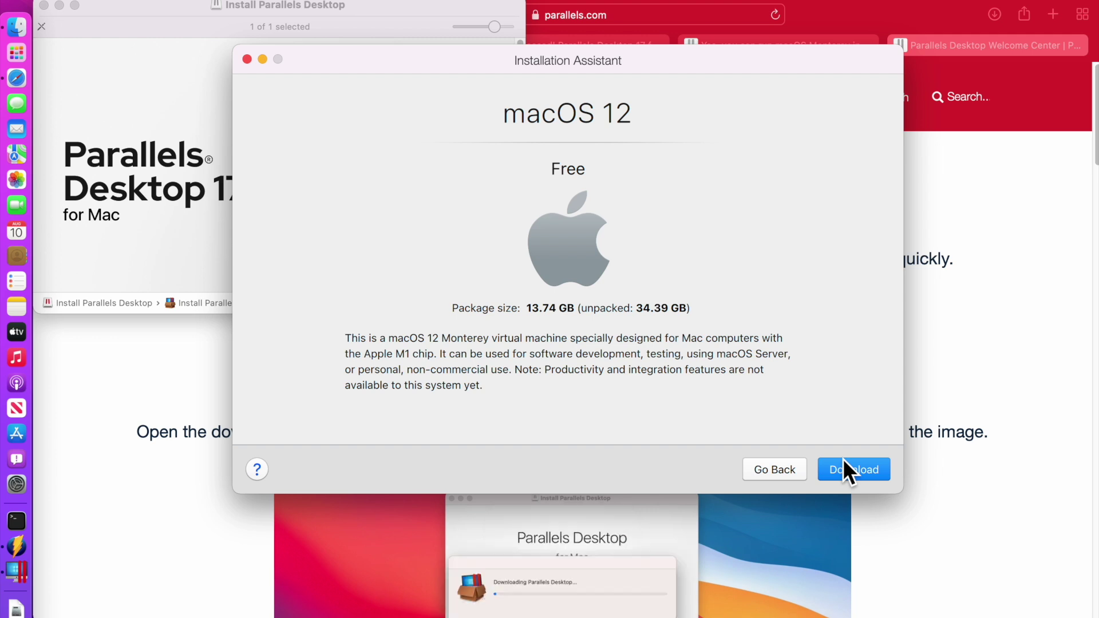
{"action": "left_click", "coordinate": [841, 470]}
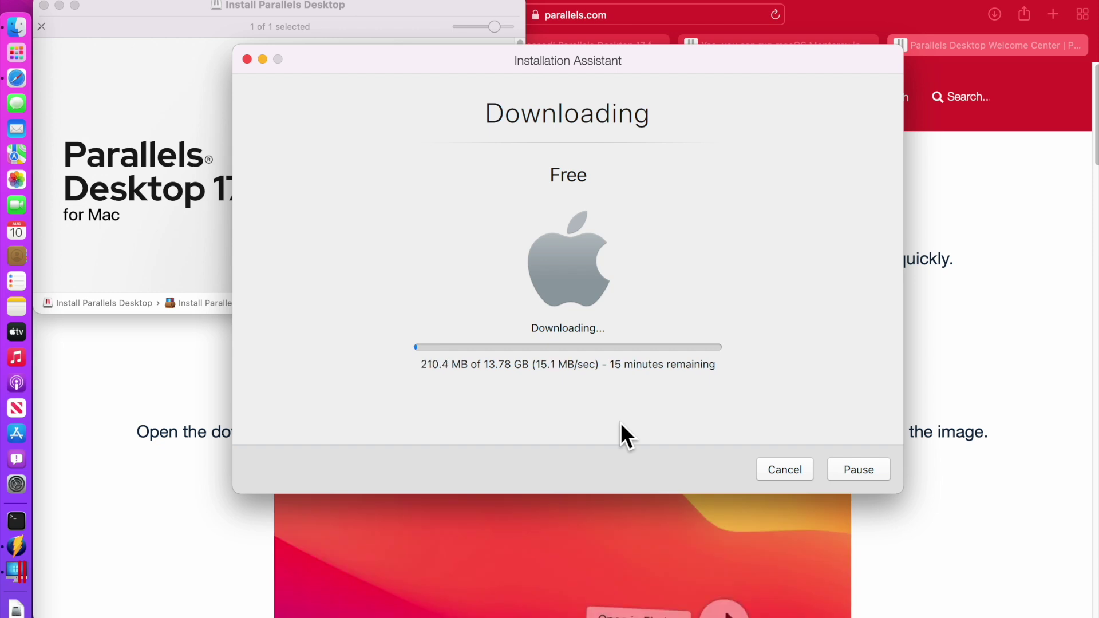
{"action": "left_click", "coordinate": [14, 28]}
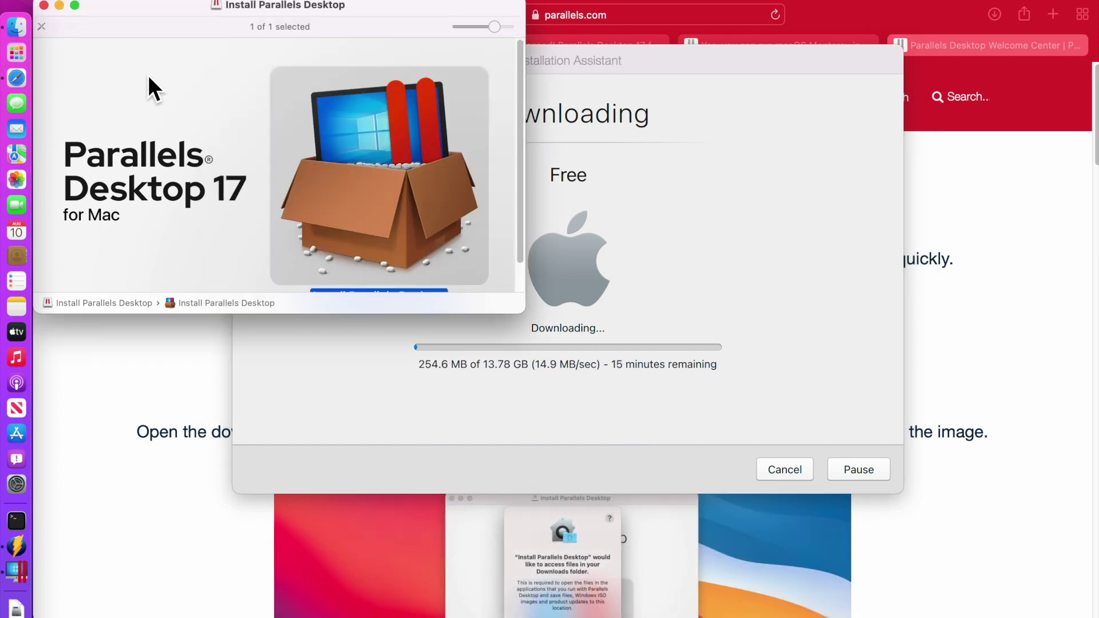
In a new Finder window, search 'parall' and open the Parallels folder's ID-named VM subfolder
{"action": "left_click", "coordinate": [44, 5]}
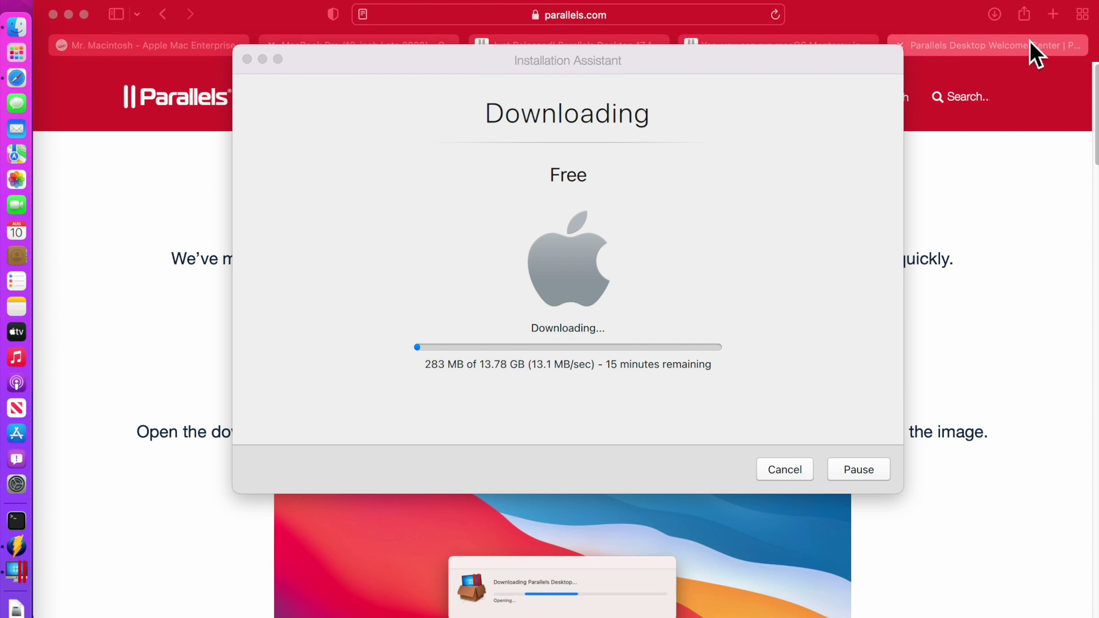
{"action": "key", "text": "super+n"}
{"action": "left_click", "coordinate": [867, 87]}
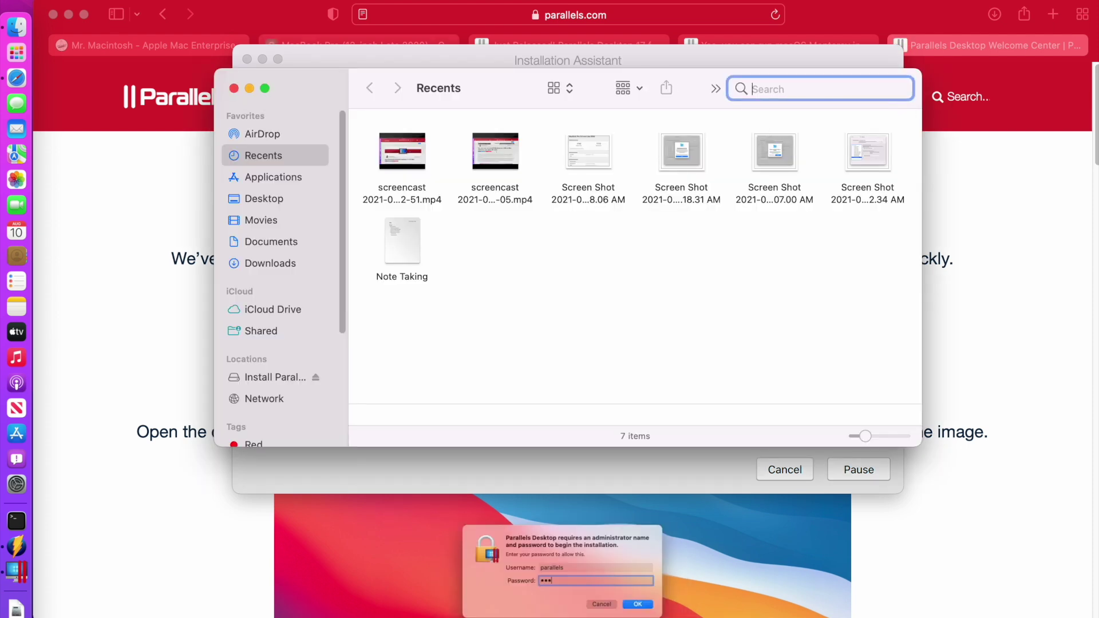
{"action": "type", "text": "parall"}
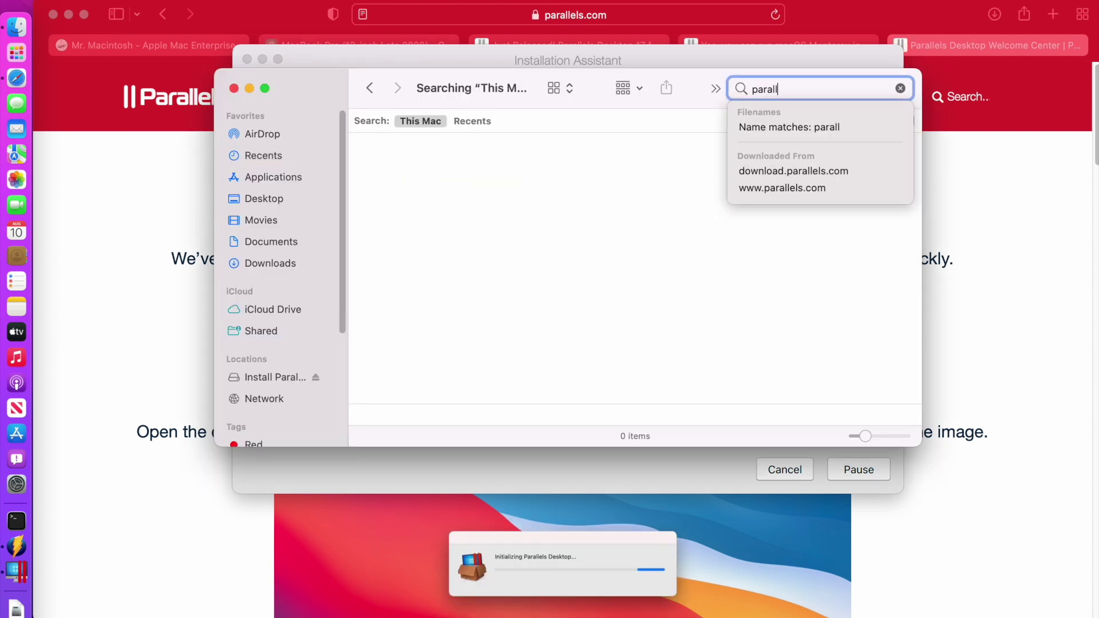
{"action": "left_click", "coordinate": [486, 180]}
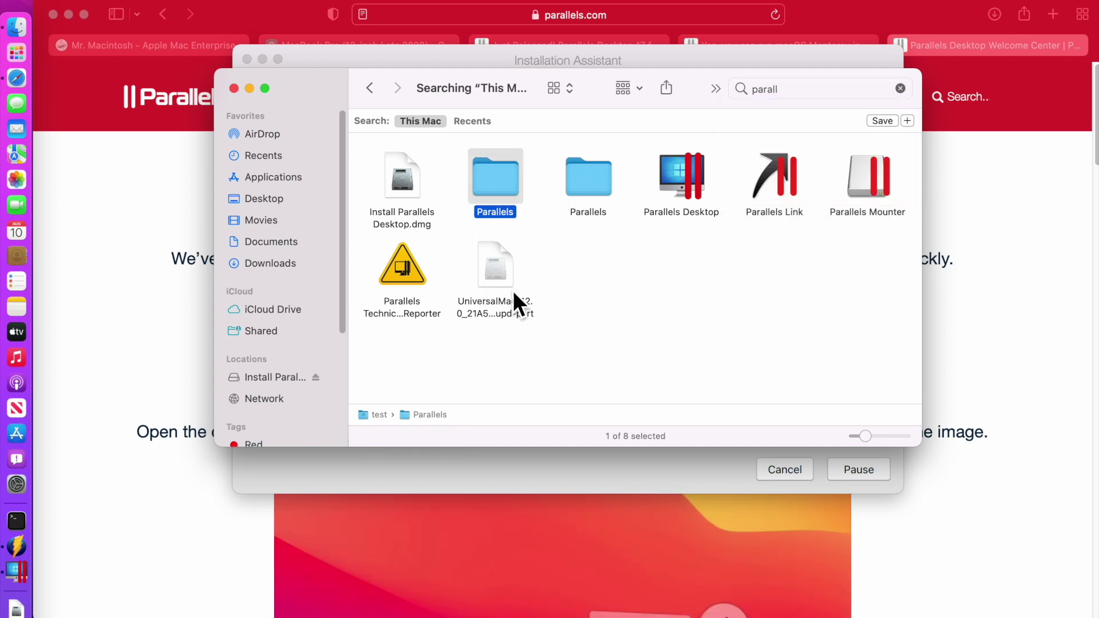
{"action": "double_click", "coordinate": [503, 181]}
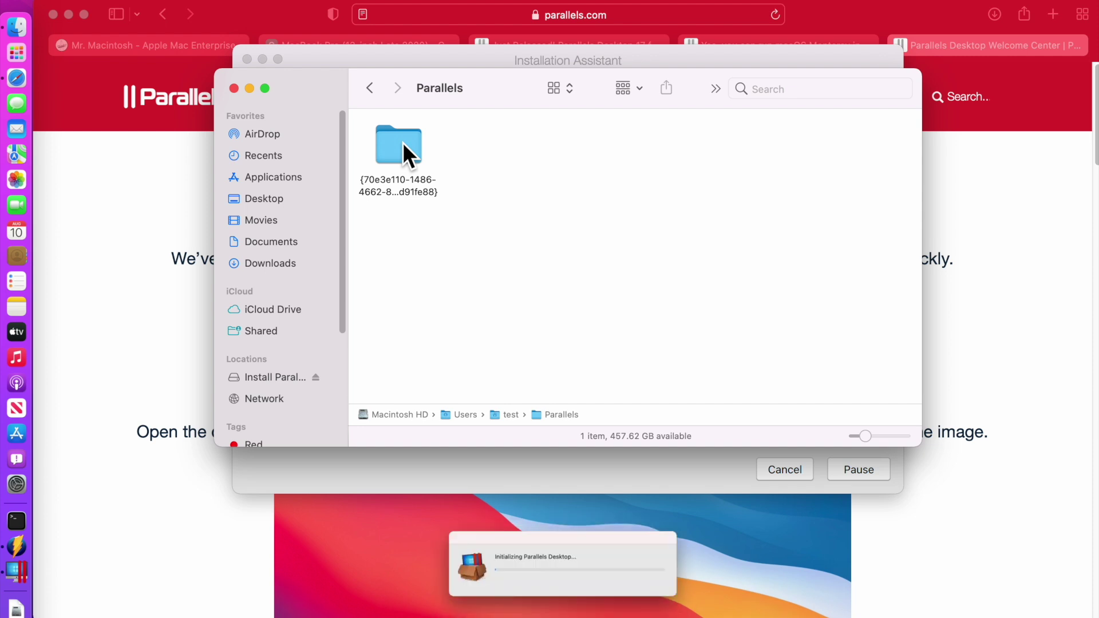
{"action": "double_click", "coordinate": [403, 142]}
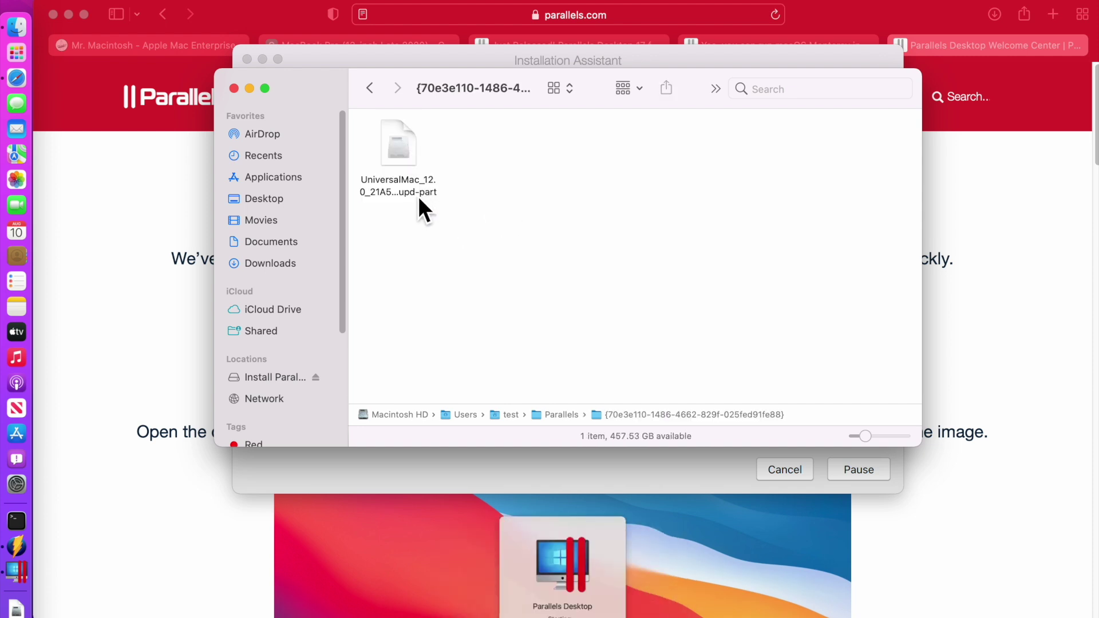
View the folder as a list and enlarge the window to read the restore file's full name, then close it
{"action": "left_click", "coordinate": [643, 90]}
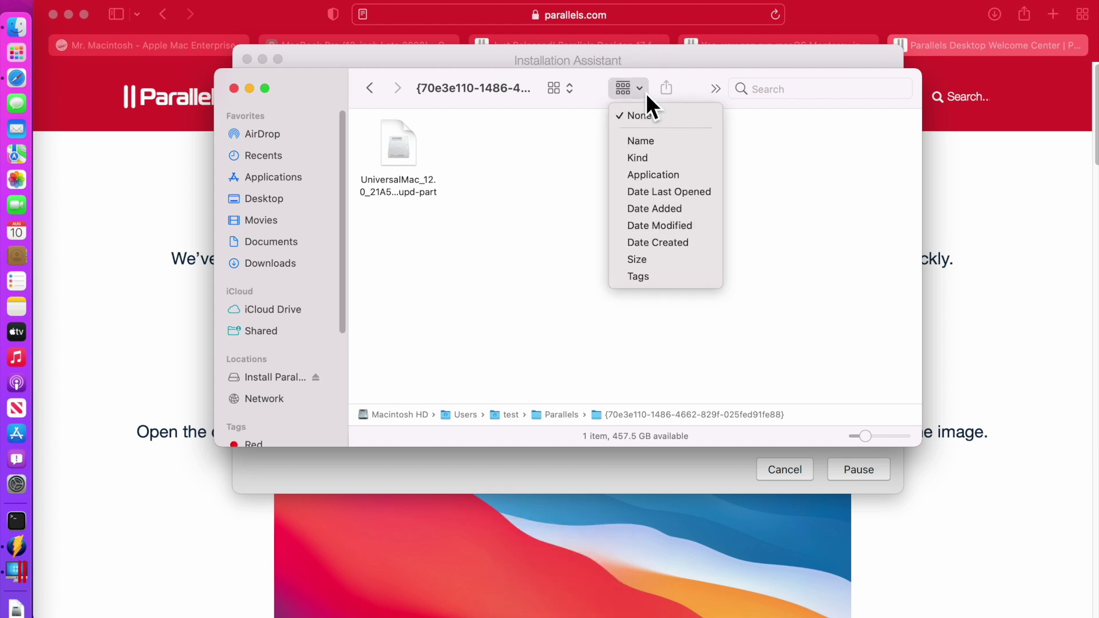
{"action": "left_click", "coordinate": [564, 89]}
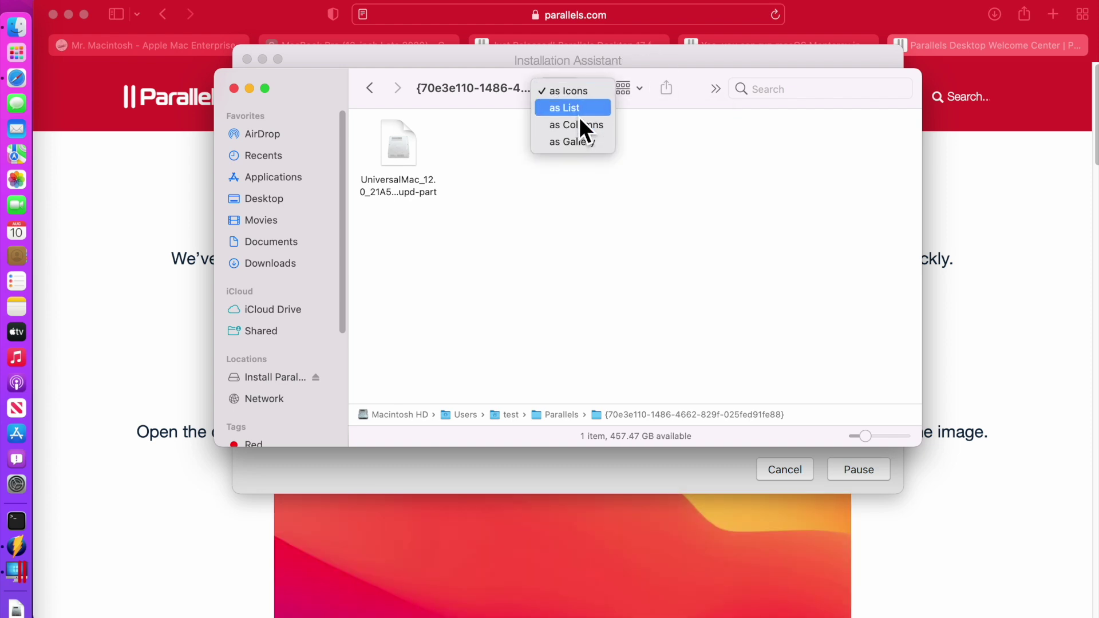
{"action": "left_click", "coordinate": [578, 114]}
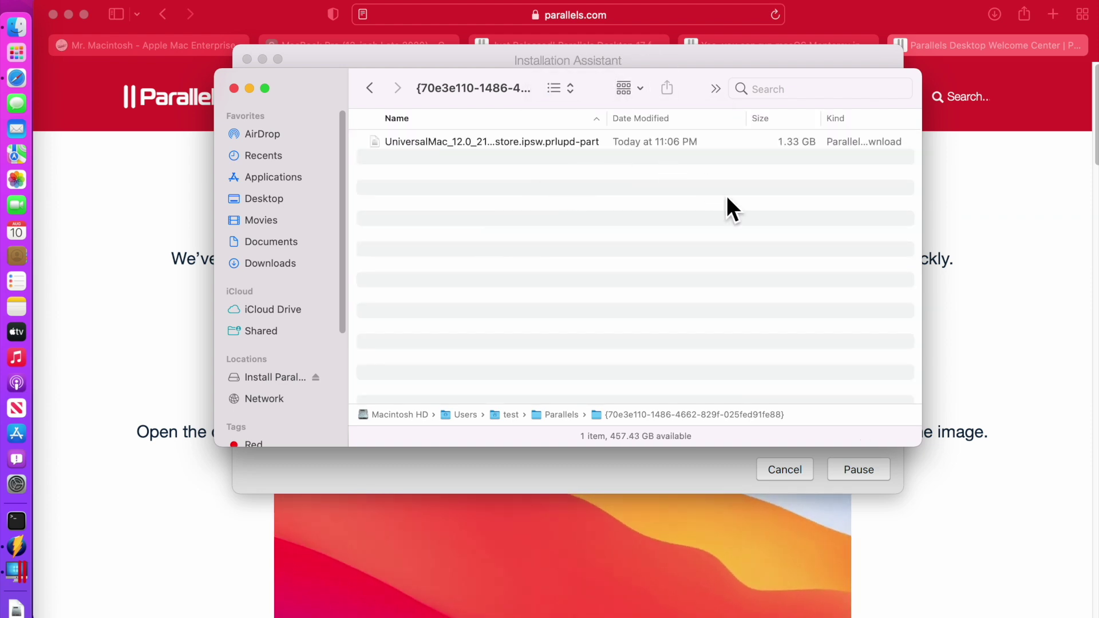
{"action": "left_click_drag", "start_coordinate": [600, 86], "coordinate": [530, 85]}
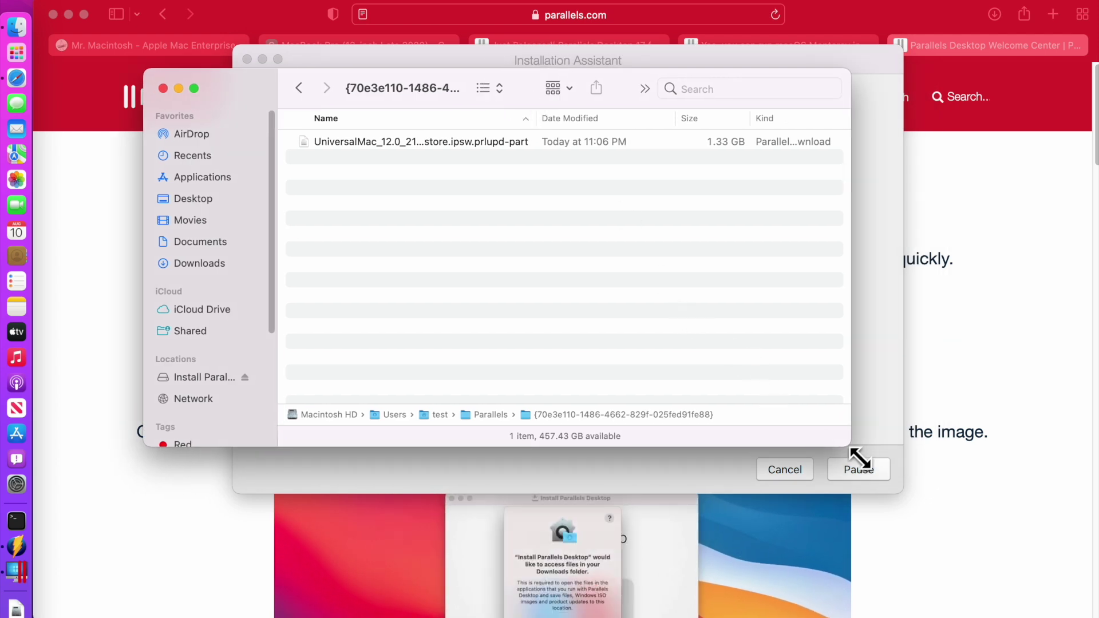
{"action": "left_click_drag", "start_coordinate": [853, 448], "coordinate": [960, 492]}
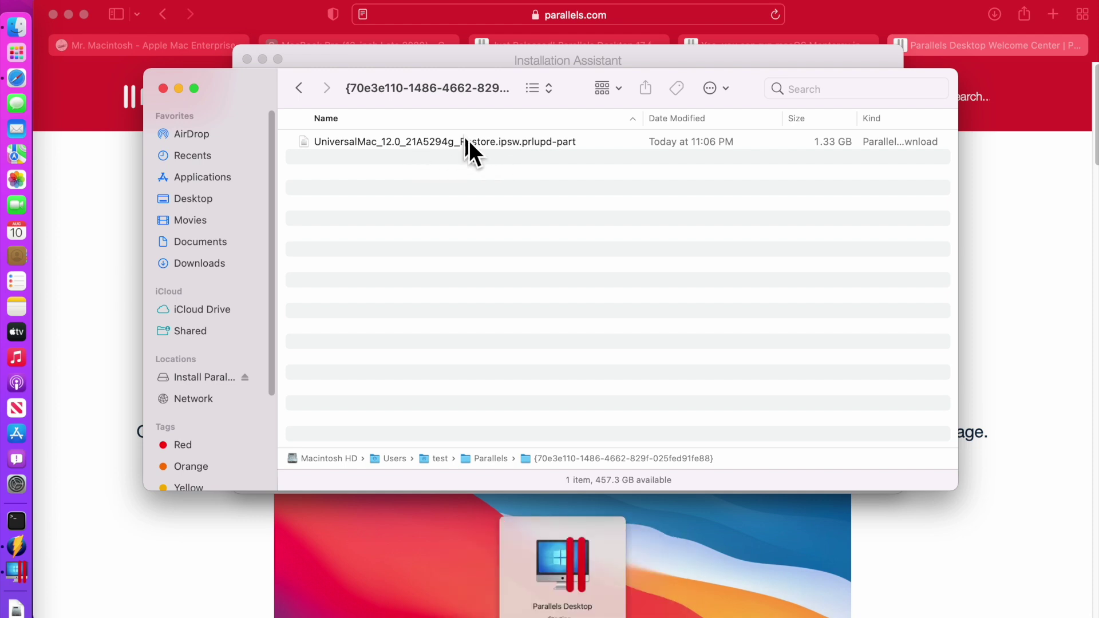
{"action": "left_click", "coordinate": [165, 90]}
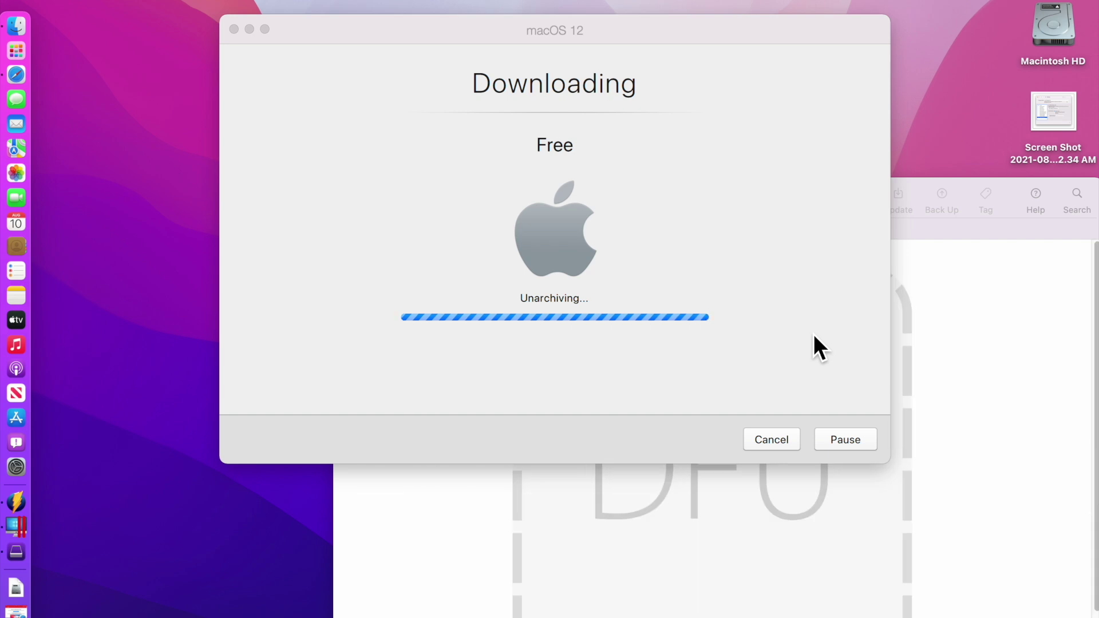
Bring Apple Configurator's All Devices window to the front
{"action": "left_click", "coordinate": [950, 312]}
Move the All Devices window left, select the DFU tile, then open Macintosh HD from the desktop
{"action": "left_click_drag", "start_coordinate": [589, 200], "coordinate": [335, 146]}
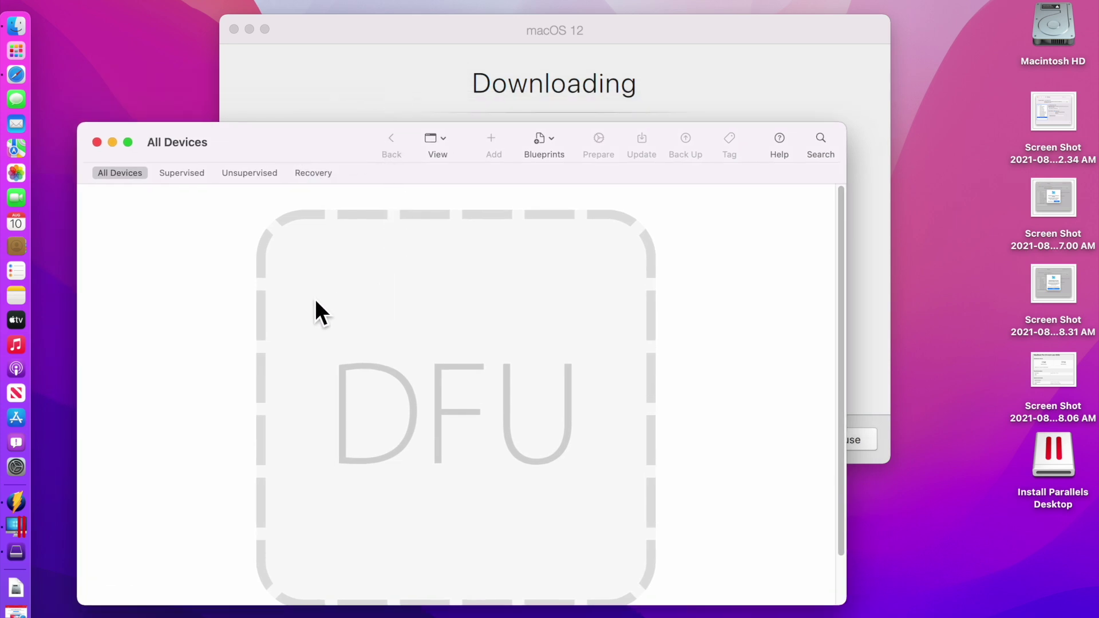
{"action": "left_click", "coordinate": [402, 319]}
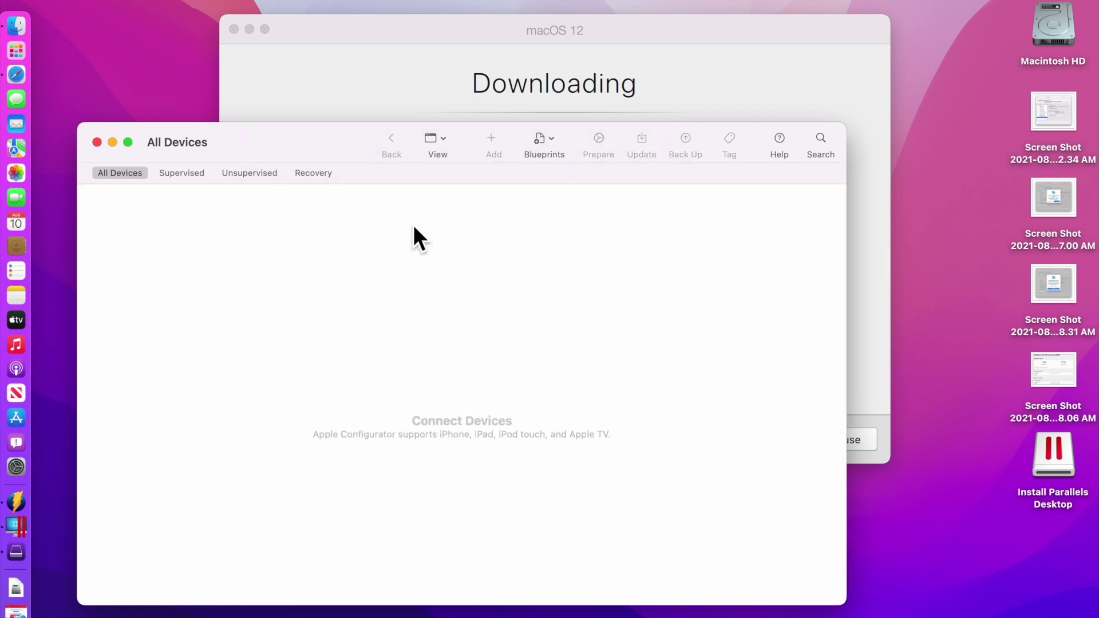
{"action": "left_click", "coordinate": [373, 33]}
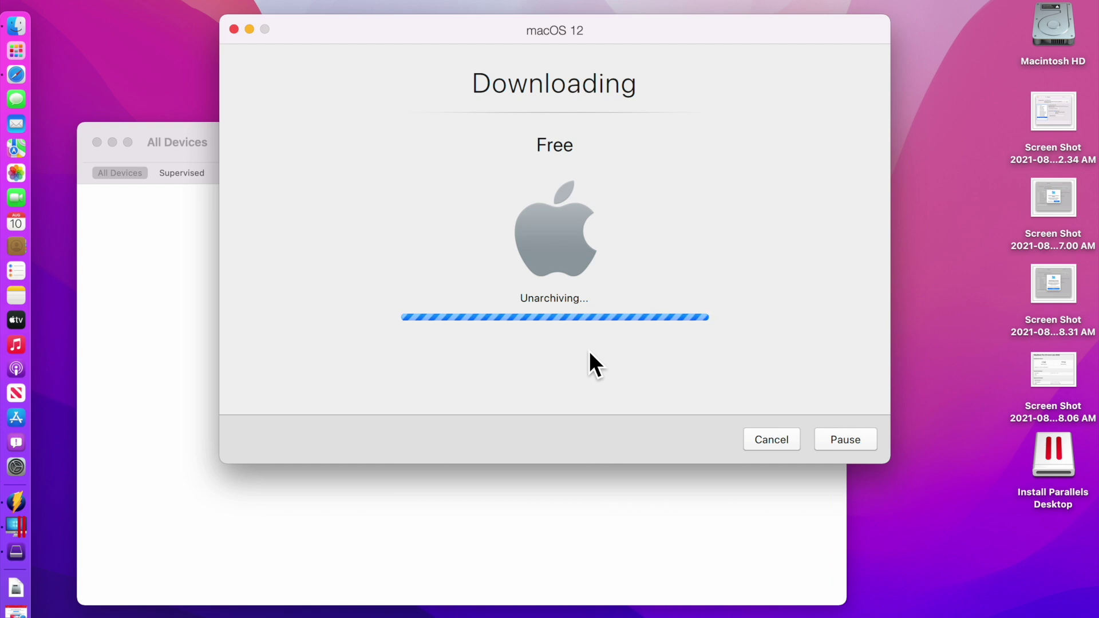
{"action": "left_click", "coordinate": [1061, 24]}
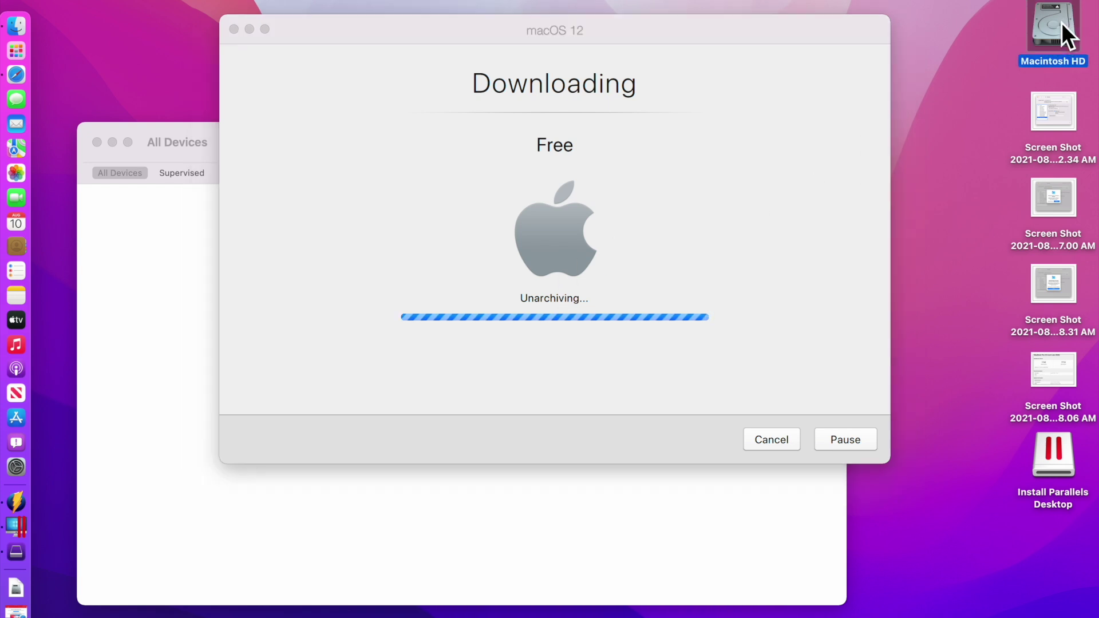
{"action": "double_click", "coordinate": [1061, 23]}
Browse Users > test > Parallels > the VM's ID folder and select macOS 12.macvm
{"action": "double_click", "coordinate": [401, 190]}
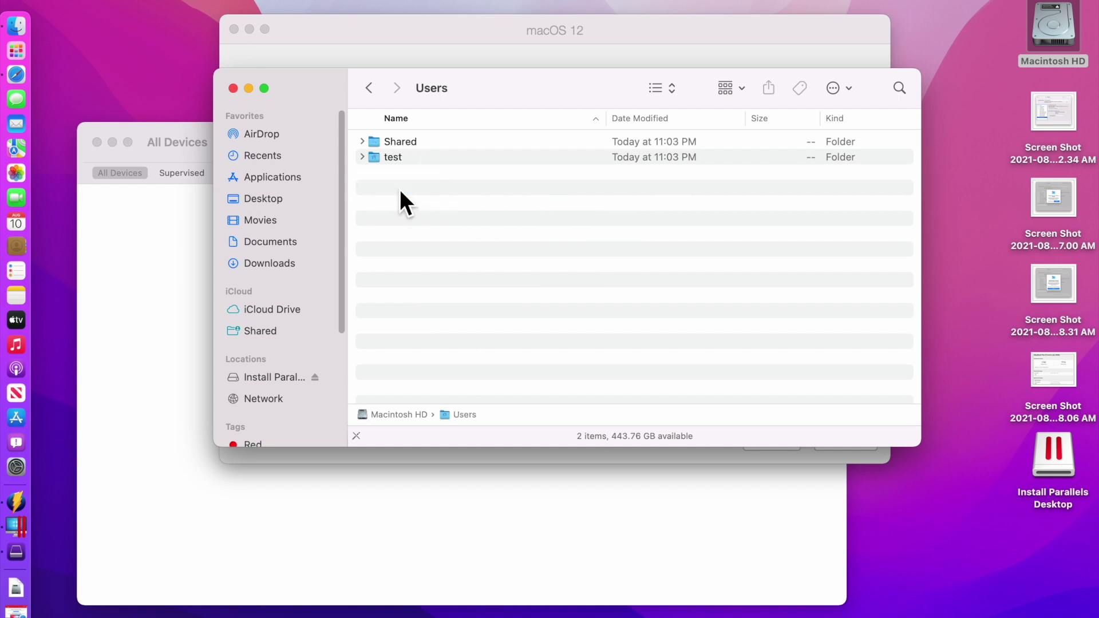
{"action": "double_click", "coordinate": [422, 160]}
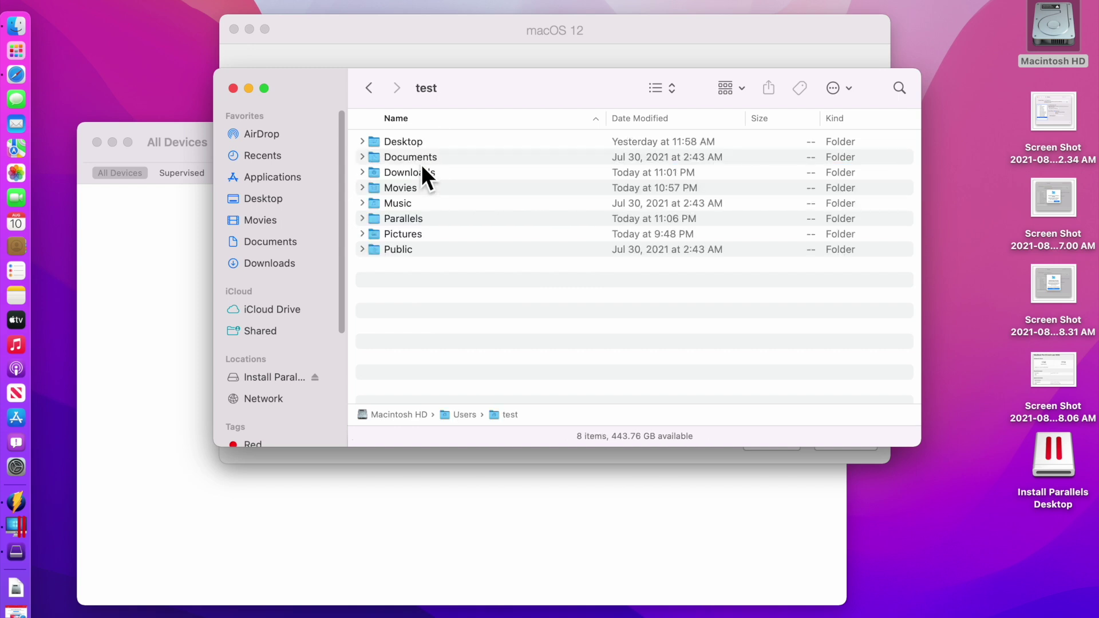
{"action": "double_click", "coordinate": [416, 221]}
{"action": "double_click", "coordinate": [427, 141]}
{"action": "left_click", "coordinate": [427, 144]}
{"action": "double_click", "coordinate": [607, 117]}
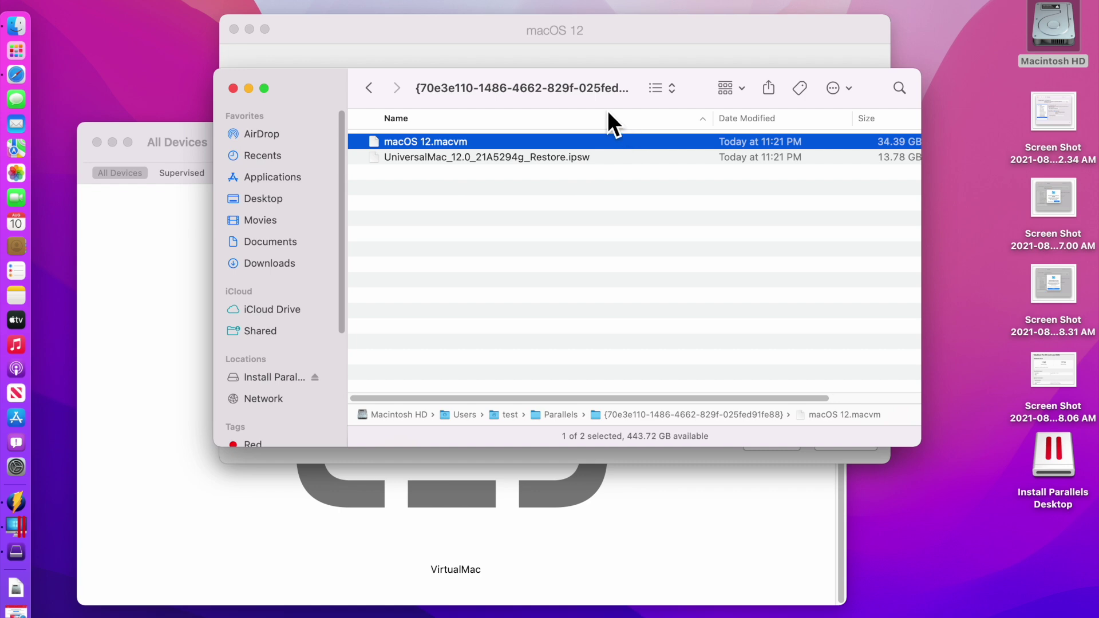
Move the file window aside, bring the installer window back to the front, and open Spotlight
{"action": "left_click_drag", "start_coordinate": [426, 86], "coordinate": [716, 245]}
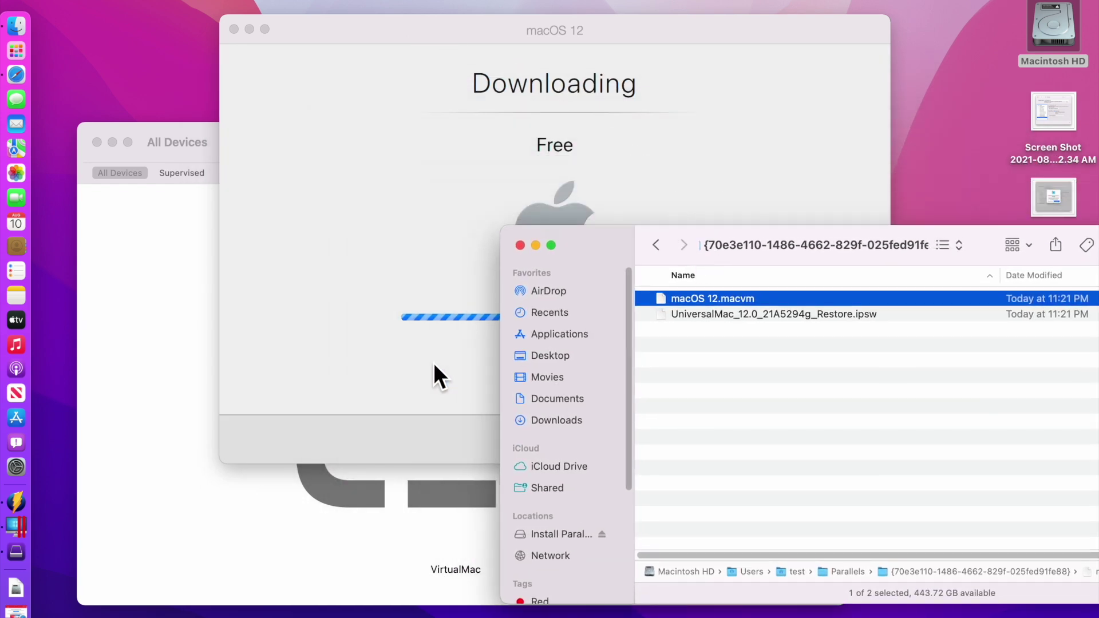
{"action": "left_click", "coordinate": [287, 496]}
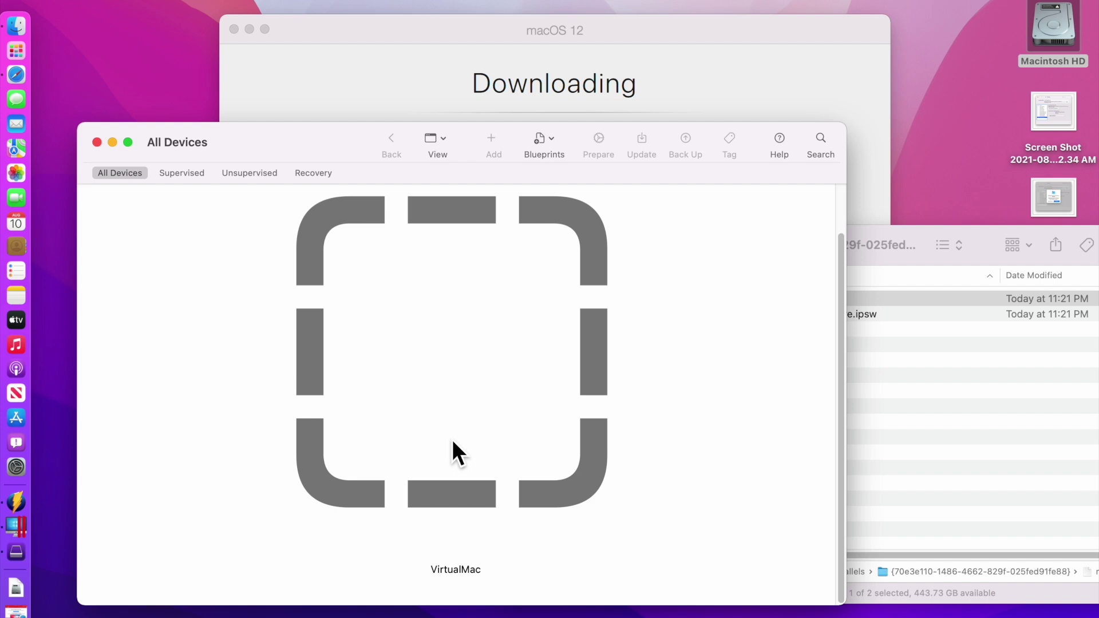
{"action": "left_click", "coordinate": [419, 51]}
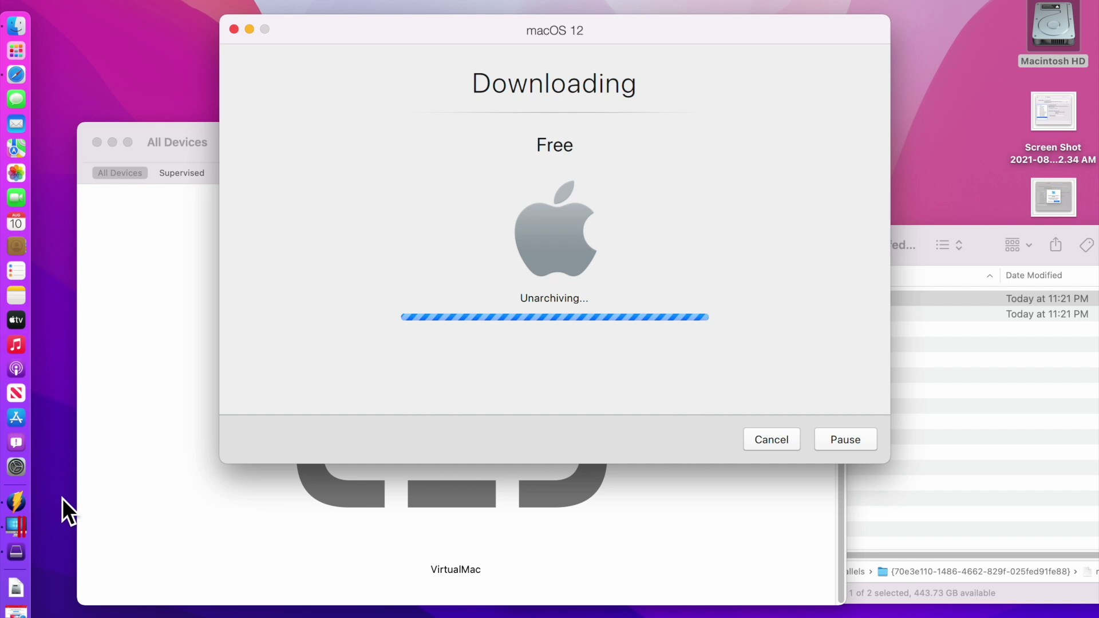
{"action": "key", "text": "super+space"}
Launch Activity Monitor, show its Disk tab, then bring the installer's unarchiving progress forward
{"action": "type", "text": "ac"}
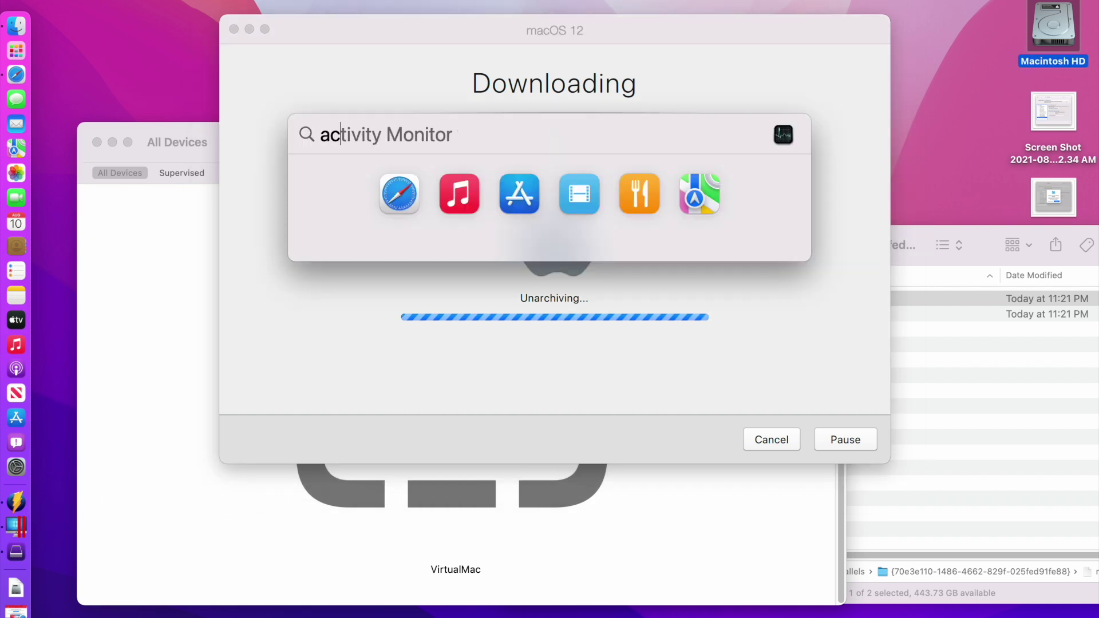
{"action": "key", "text": "Return"}
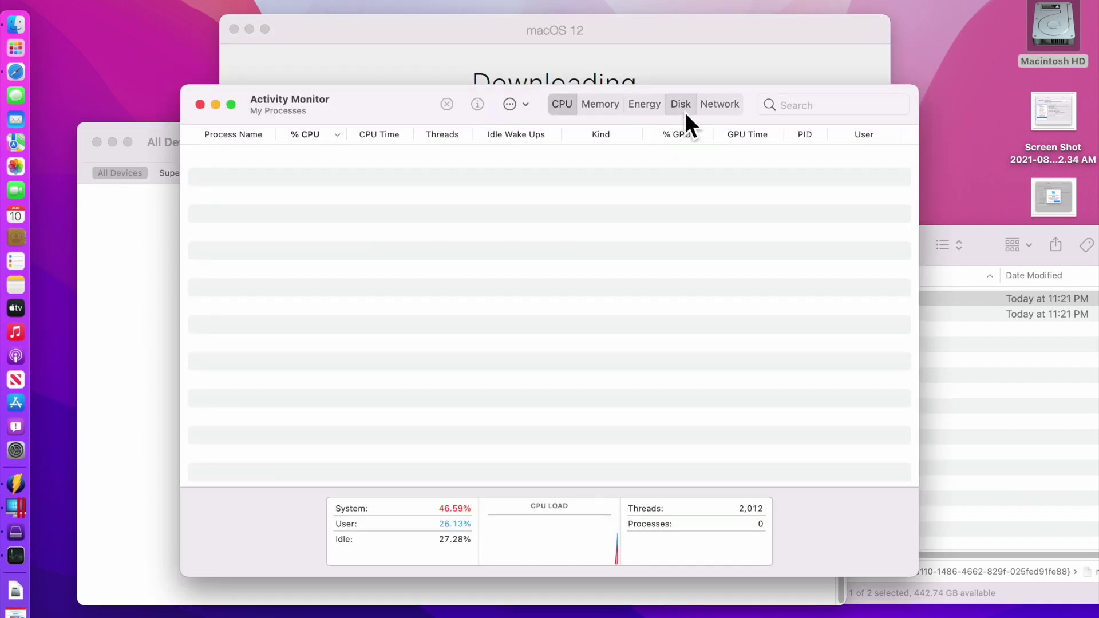
{"action": "left_click", "coordinate": [684, 111]}
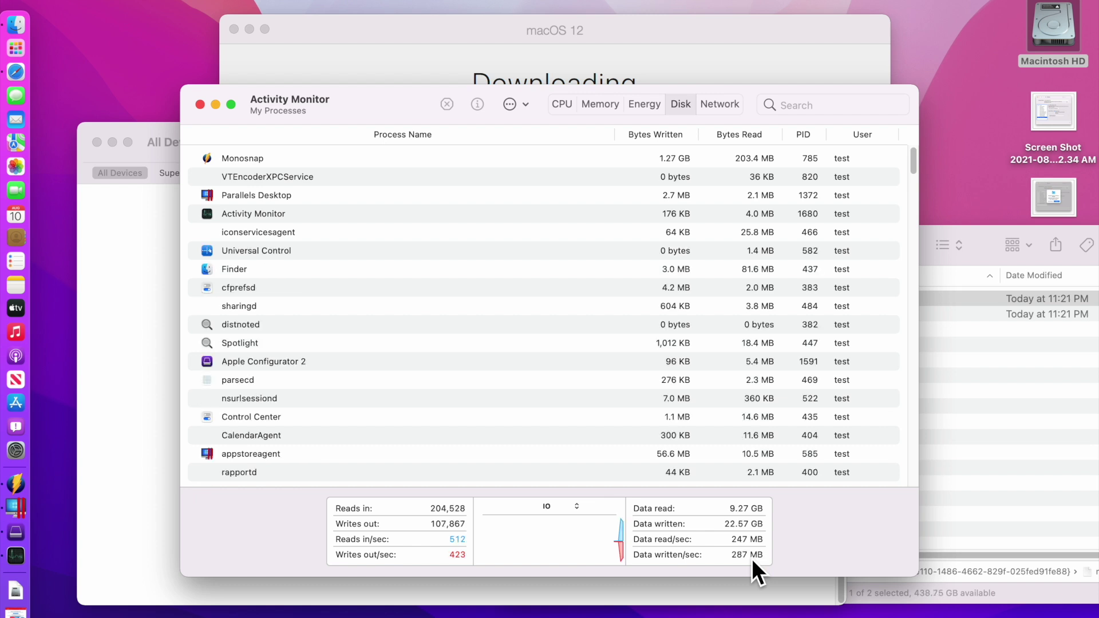
{"action": "left_click", "coordinate": [653, 43]}
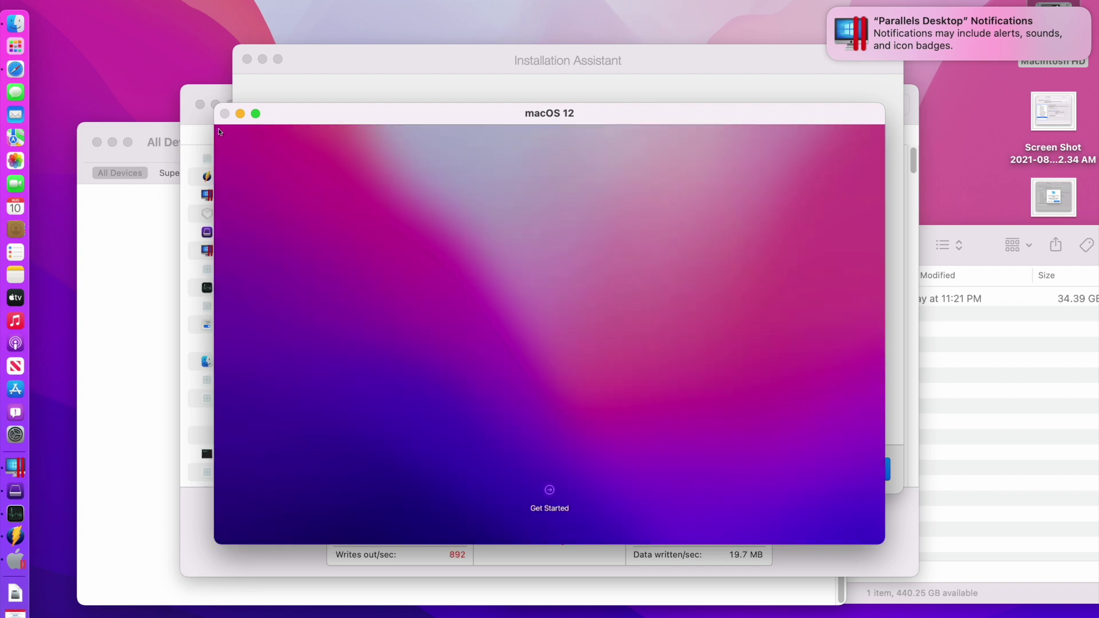
Begin macOS setup with Get Started and toggle the VM window between full screen and windowed
{"action": "left_click", "coordinate": [550, 496]}
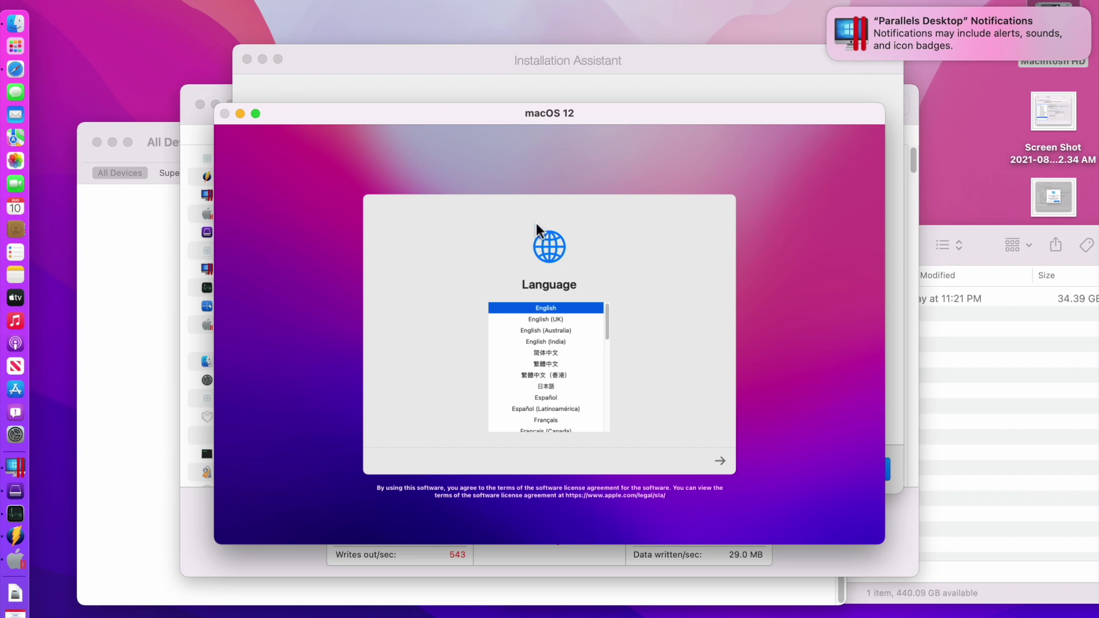
{"action": "left_click_drag", "start_coordinate": [400, 123], "coordinate": [391, 102]}
{"action": "left_click", "coordinate": [247, 93]}
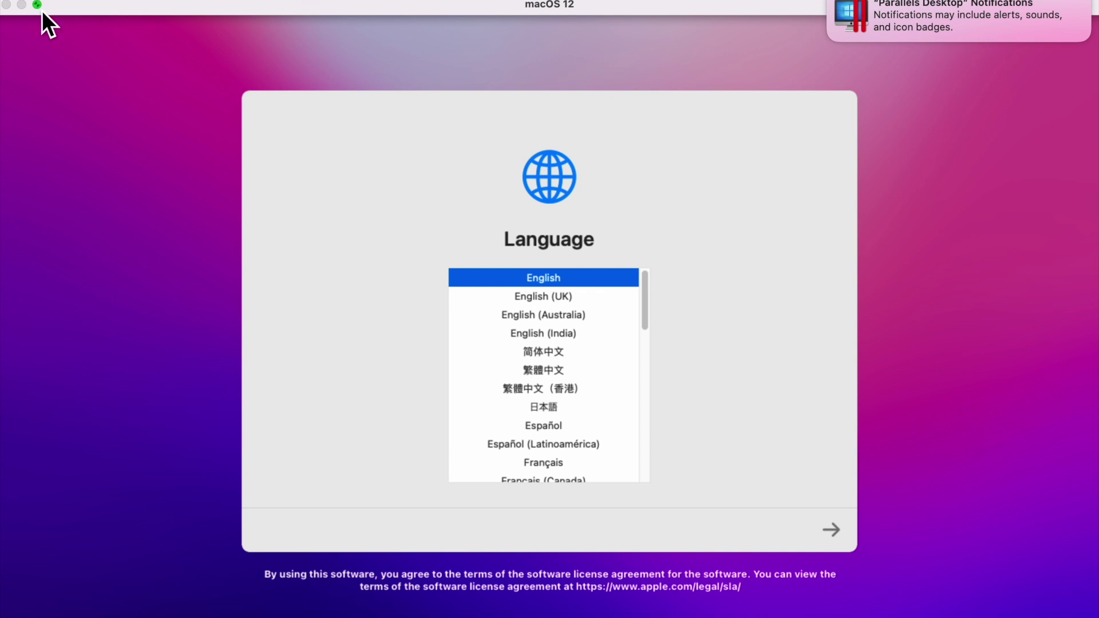
{"action": "left_click", "coordinate": [38, 6]}
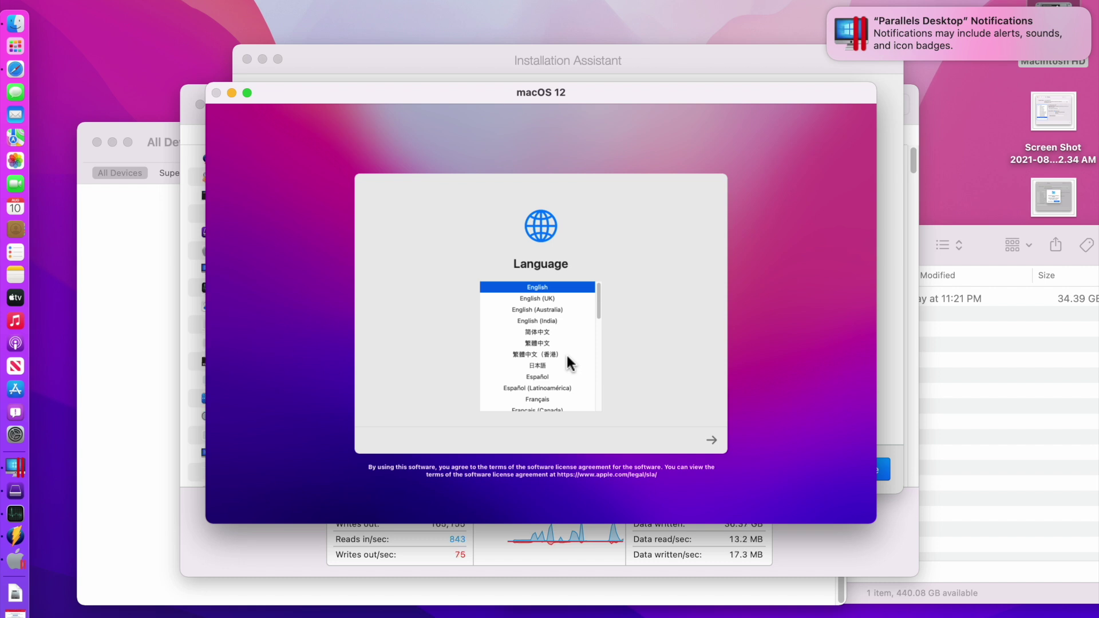
Dismiss the Parallels notifications banner and return the VM to full screen
{"action": "mouse_move", "coordinate": [835, 21]}
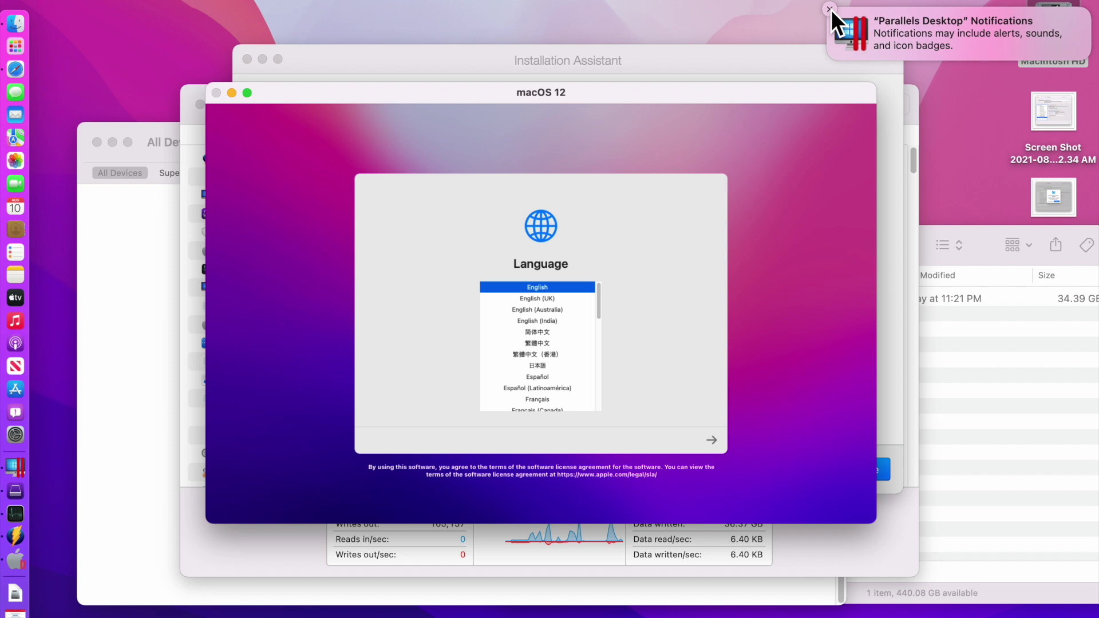
{"action": "left_click", "coordinate": [830, 9]}
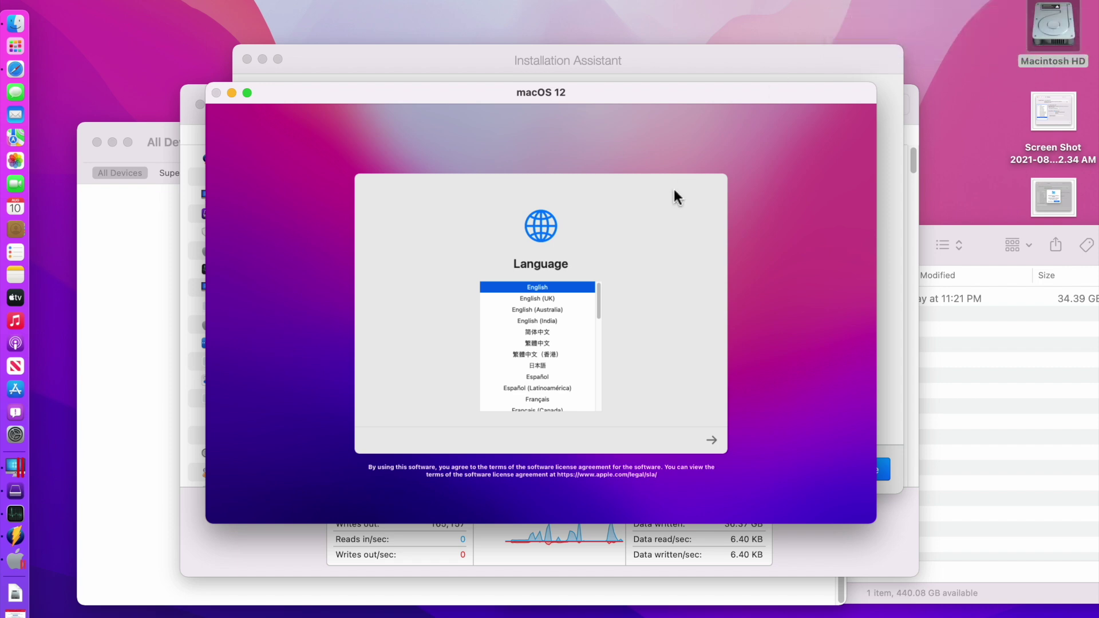
{"action": "left_click", "coordinate": [247, 94]}
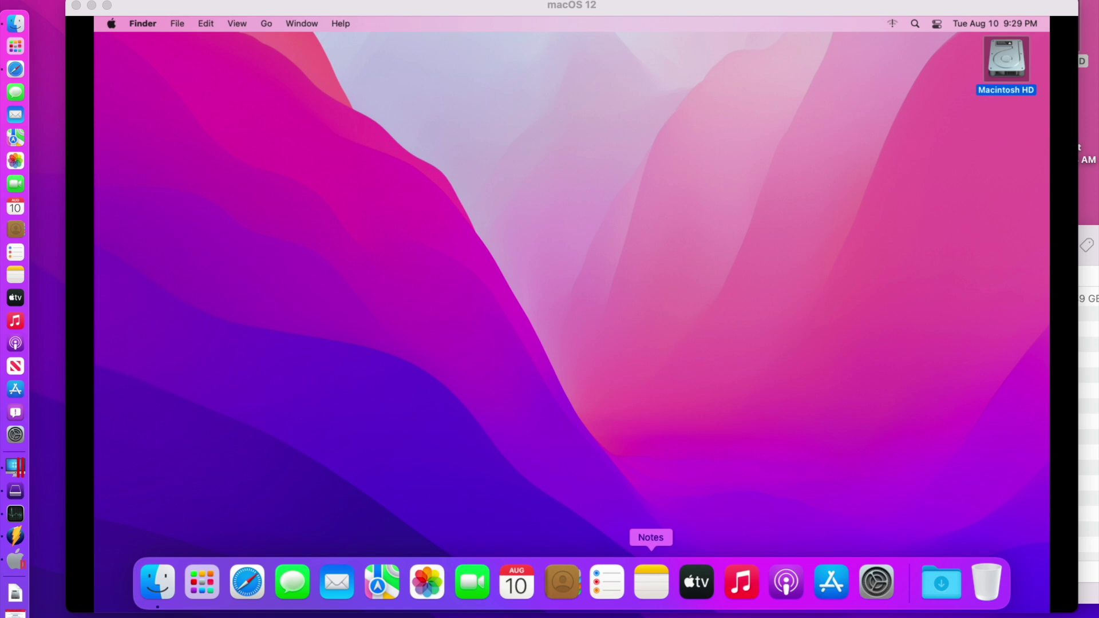
Drag a host screenshot toward the VM, check its Wi-Fi status, and open System Preferences
{"action": "left_click_drag", "start_coordinate": [777, 12], "coordinate": [745, 6]}
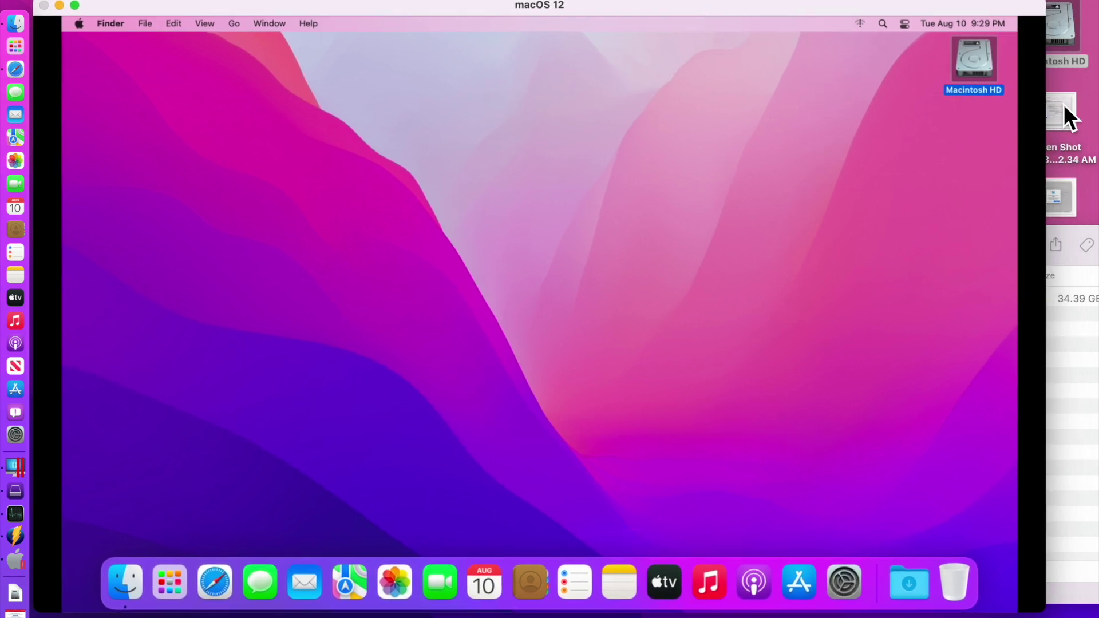
{"action": "left_click_drag", "start_coordinate": [1061, 111], "coordinate": [849, 147]}
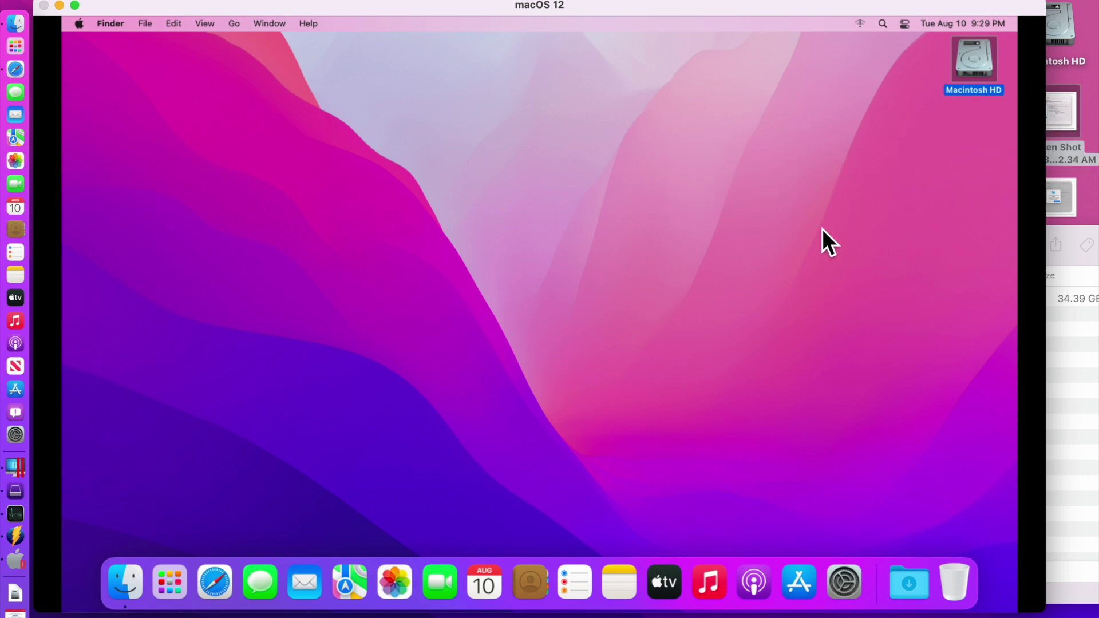
{"action": "left_click", "coordinate": [865, 29]}
{"action": "left_click", "coordinate": [865, 29]}
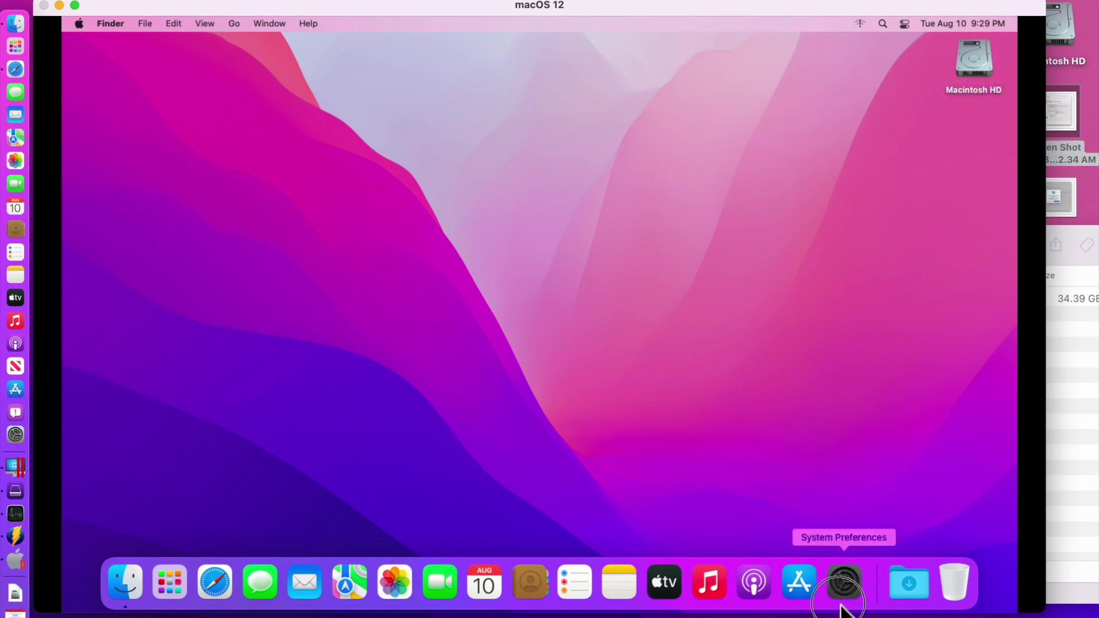
{"action": "left_click", "coordinate": [843, 583]}
View the Network pane's connected Ethernet, then load apple.com in the VM's Safari
{"action": "left_click", "coordinate": [398, 351]}
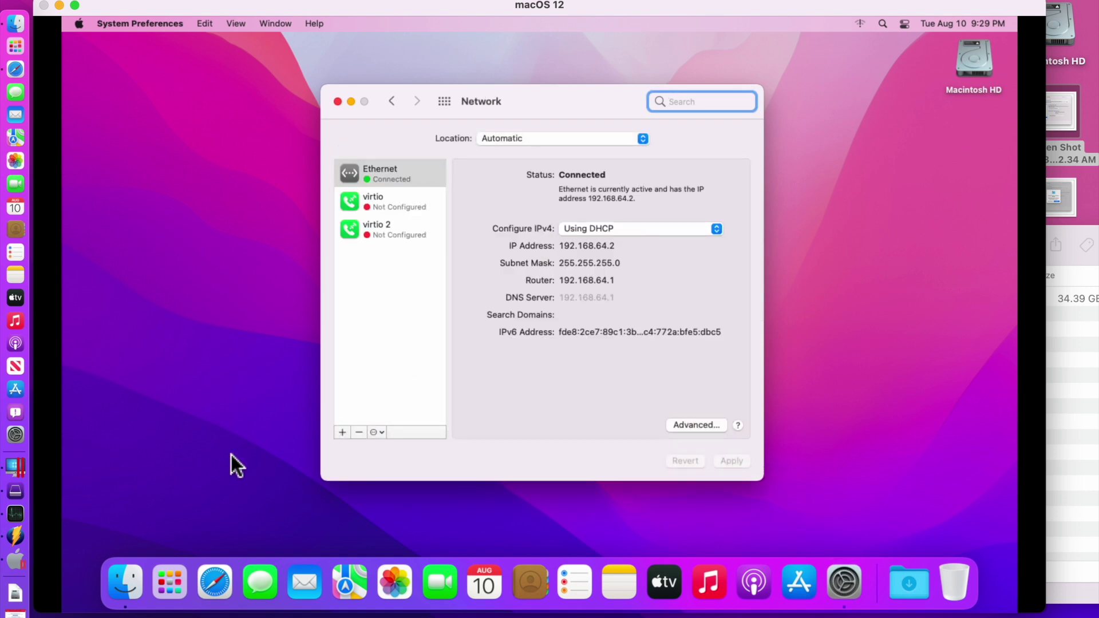
{"action": "left_click", "coordinate": [224, 582]}
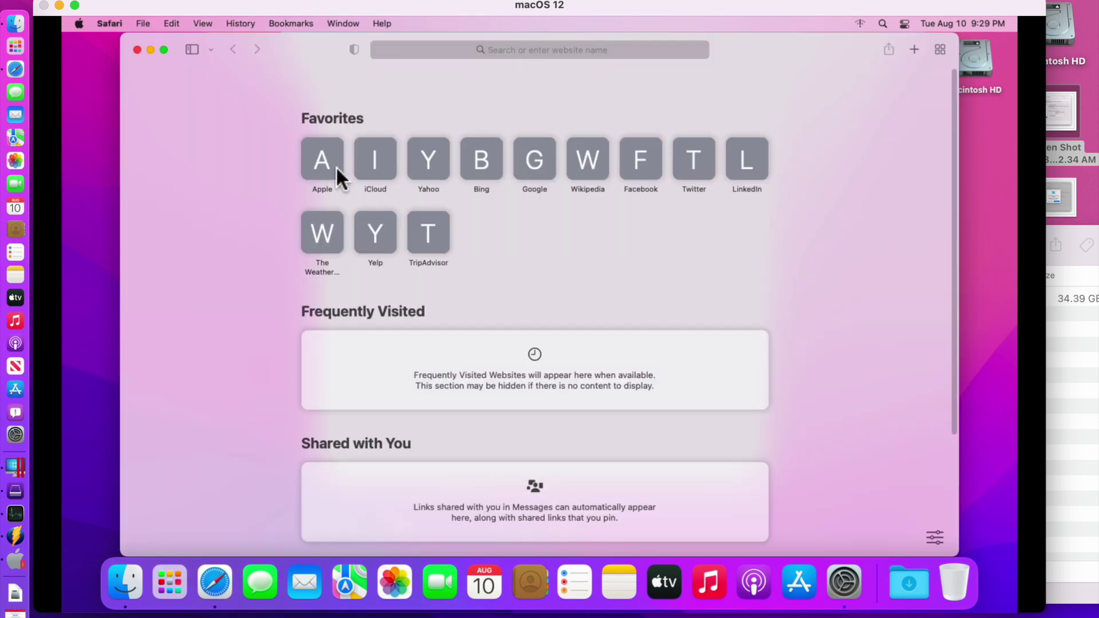
{"action": "left_click", "coordinate": [338, 175]}
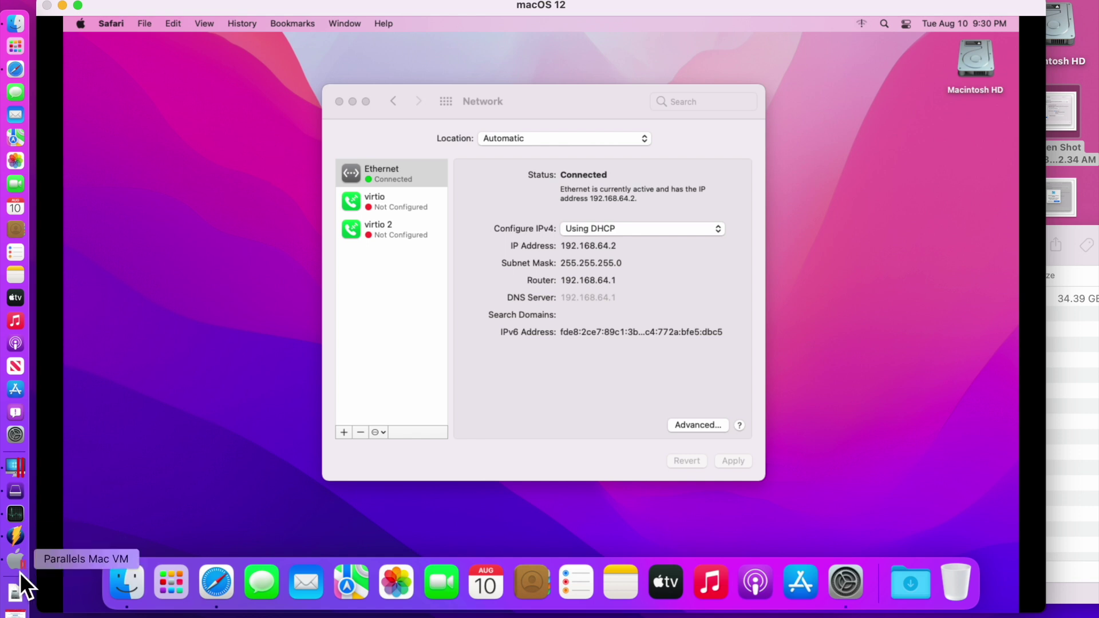
Enable File Sharing in the host Mac's Sharing preferences and close the window
{"action": "left_click", "coordinate": [16, 436]}
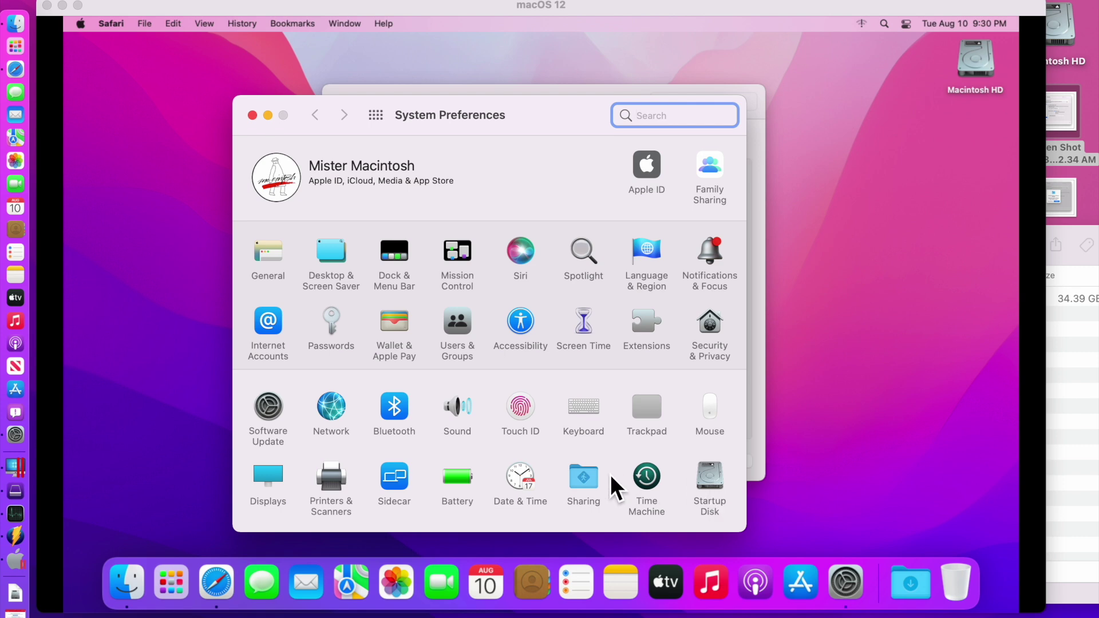
{"action": "left_click", "coordinate": [579, 476]}
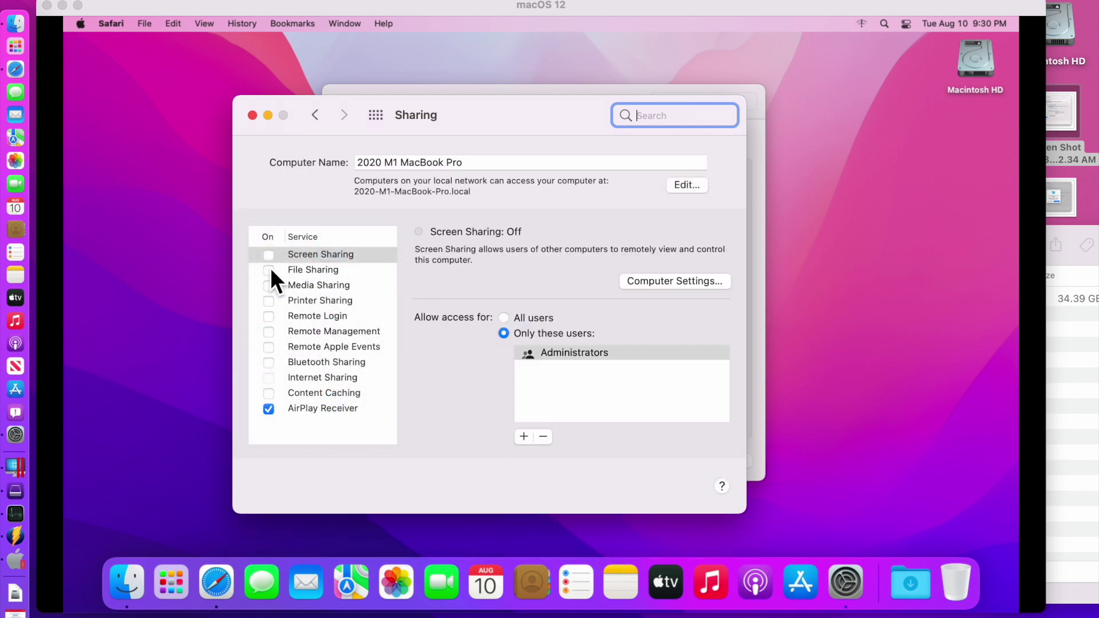
{"action": "left_click", "coordinate": [270, 273]}
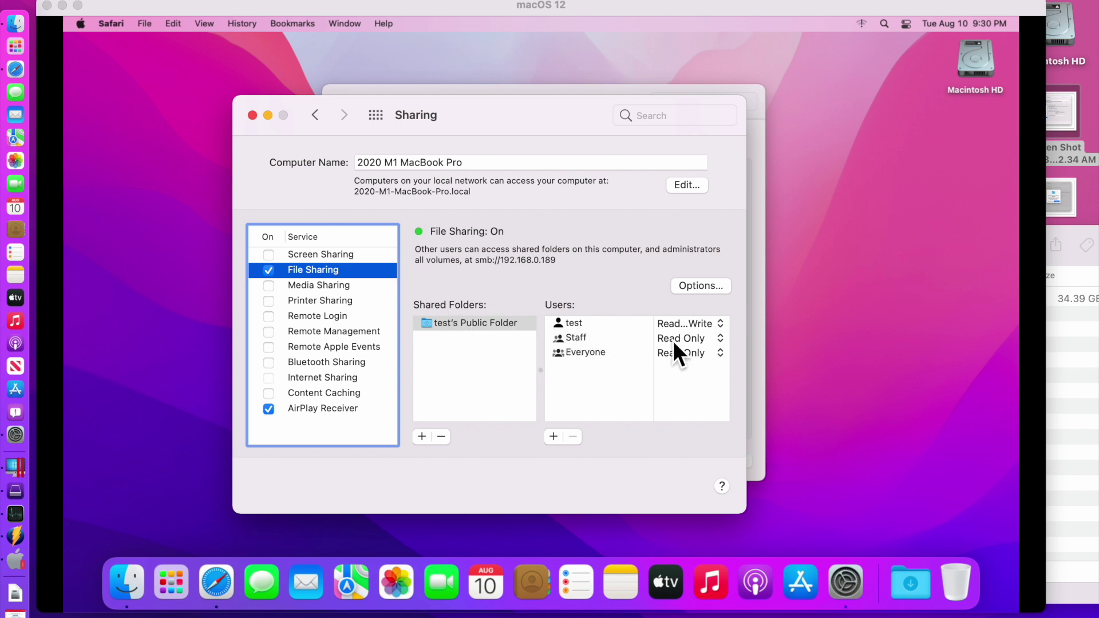
{"action": "left_click", "coordinate": [253, 116]}
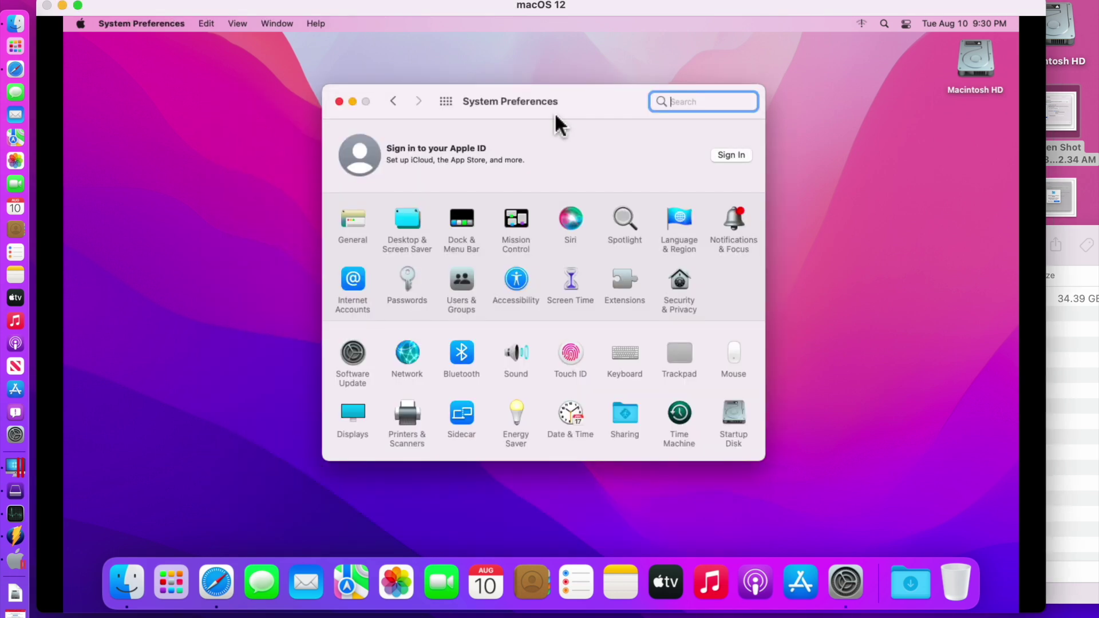
Open Network in the VM's Finder and start connecting to the 2020 M1 MacBook Pro
{"action": "double_click", "coordinate": [975, 55]}
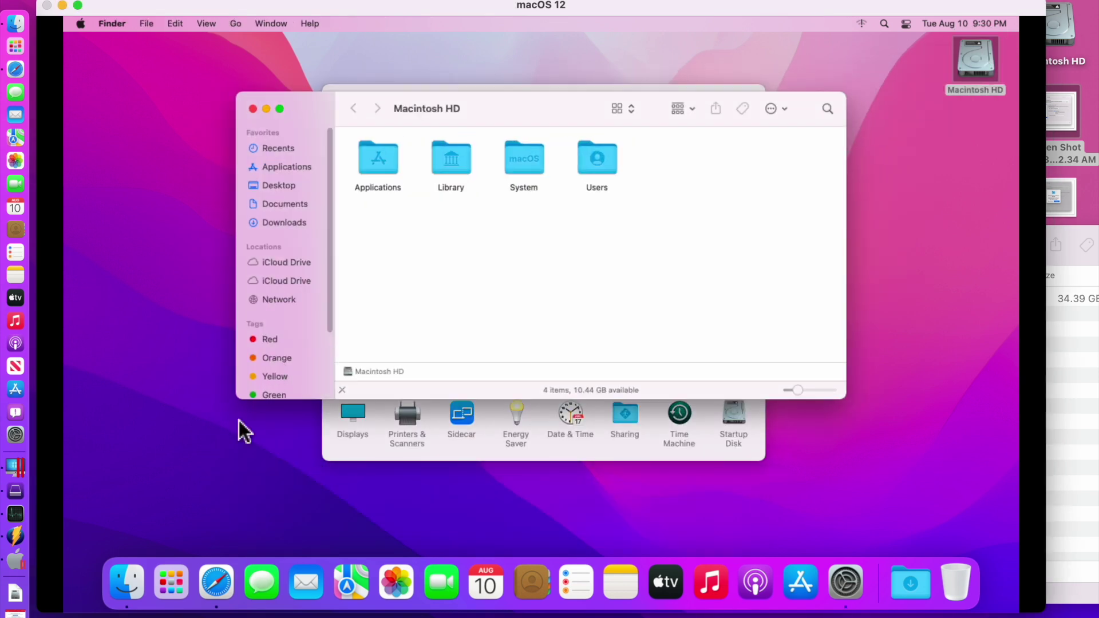
{"action": "left_click", "coordinate": [286, 300]}
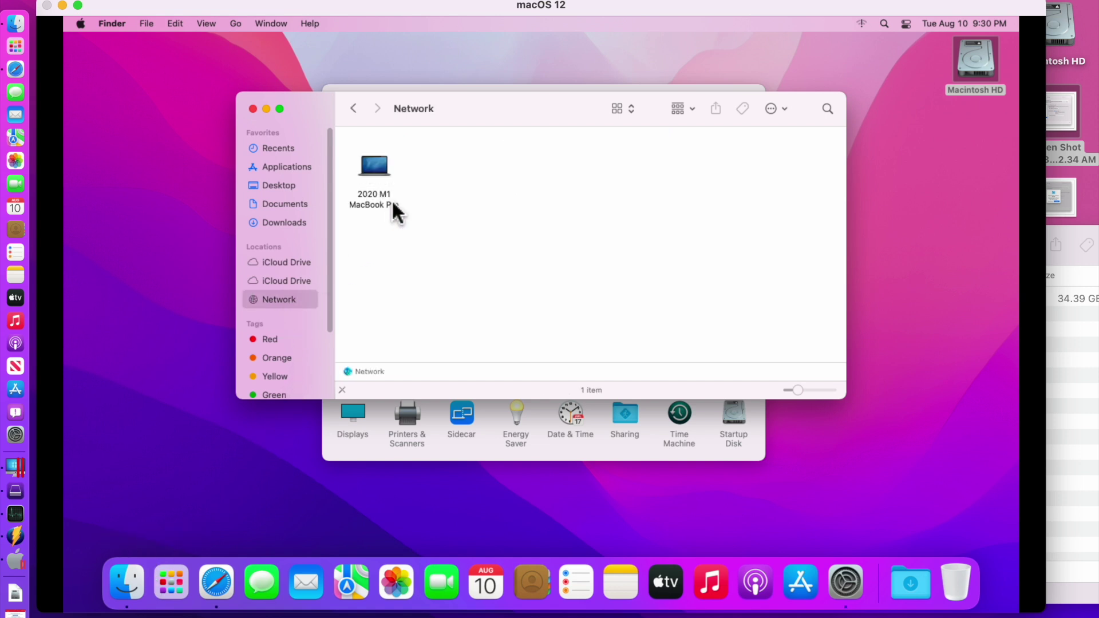
{"action": "double_click", "coordinate": [378, 166]}
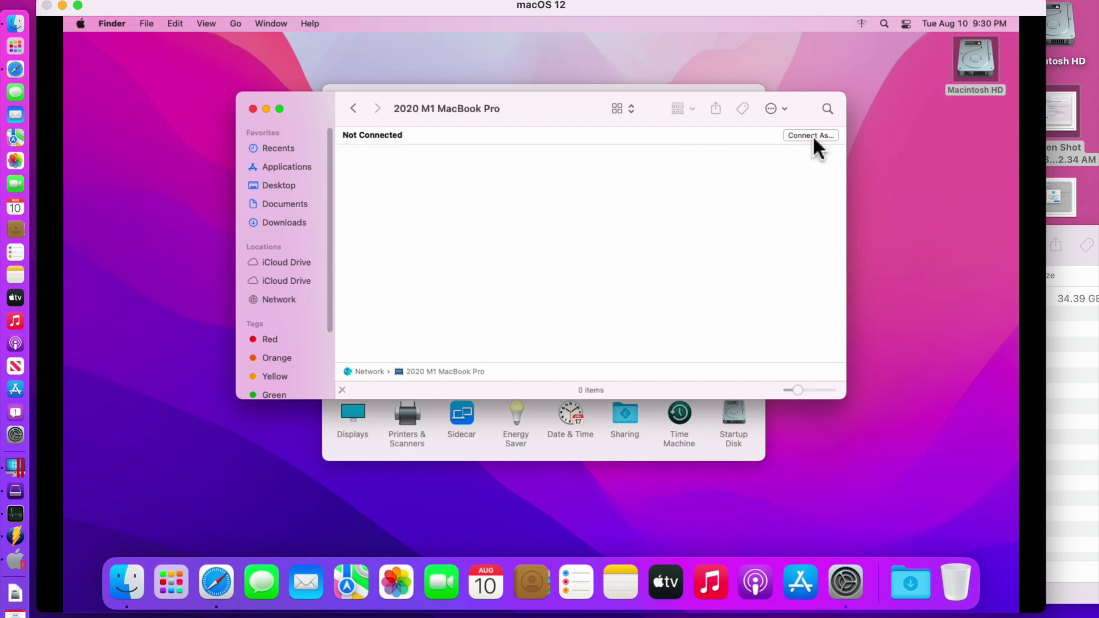
{"action": "left_click", "coordinate": [811, 136]}
{"action": "left_click", "coordinate": [581, 261]}
Log in as a registered user with the host's user name and password
{"action": "key", "text": "shift+Tab"}
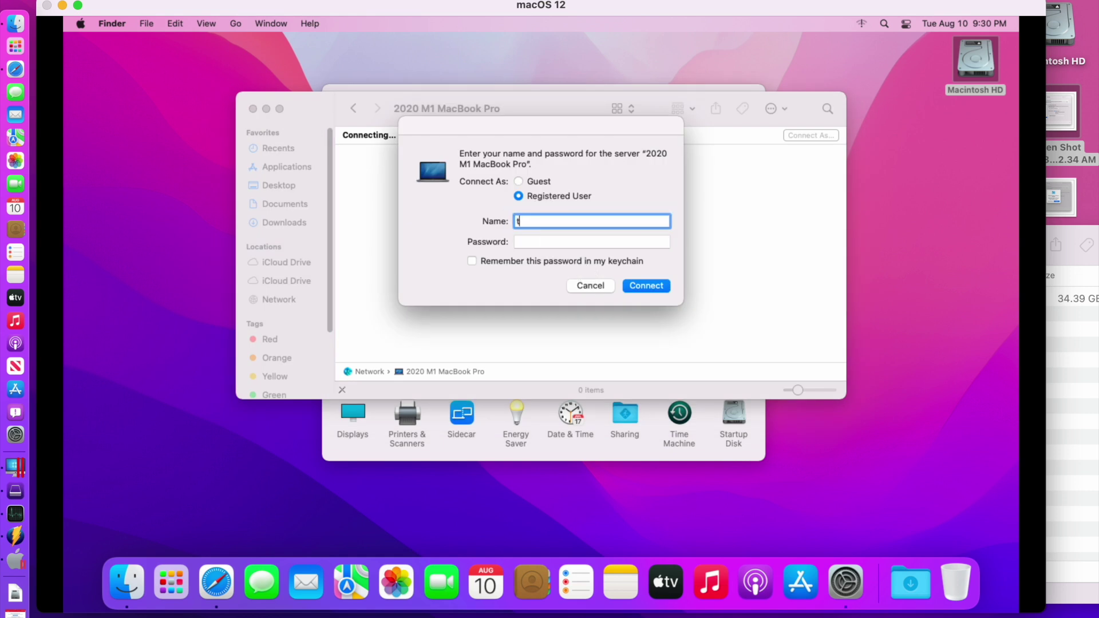
{"action": "type", "text": "test"}
{"action": "key", "text": "Tab"}
{"action": "type", "text": "••••"}
{"action": "key", "text": "Return"}
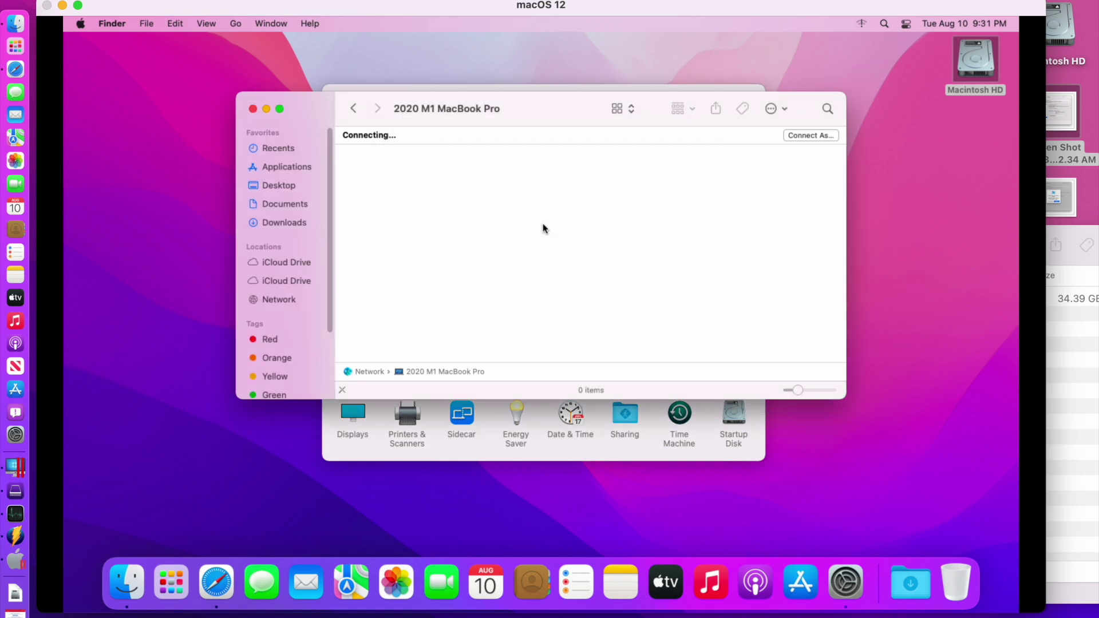
Open Macintosh HD > Users > test > Desktop on the share and drag the first screenshot onto the VM desktop
{"action": "double_click", "coordinate": [392, 187]}
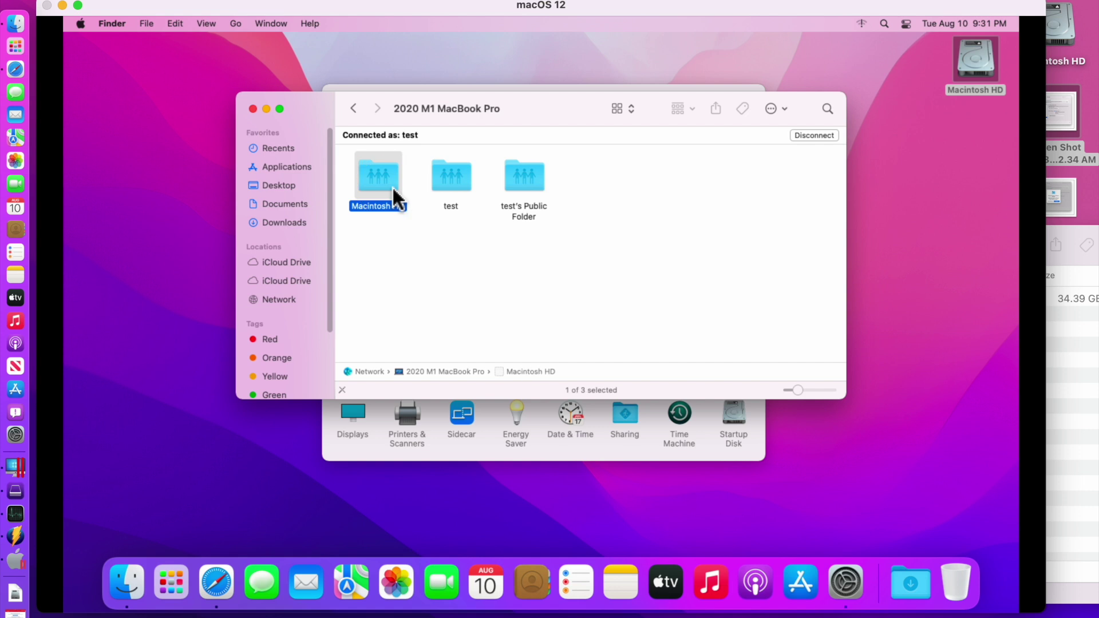
{"action": "double_click", "coordinate": [596, 166]}
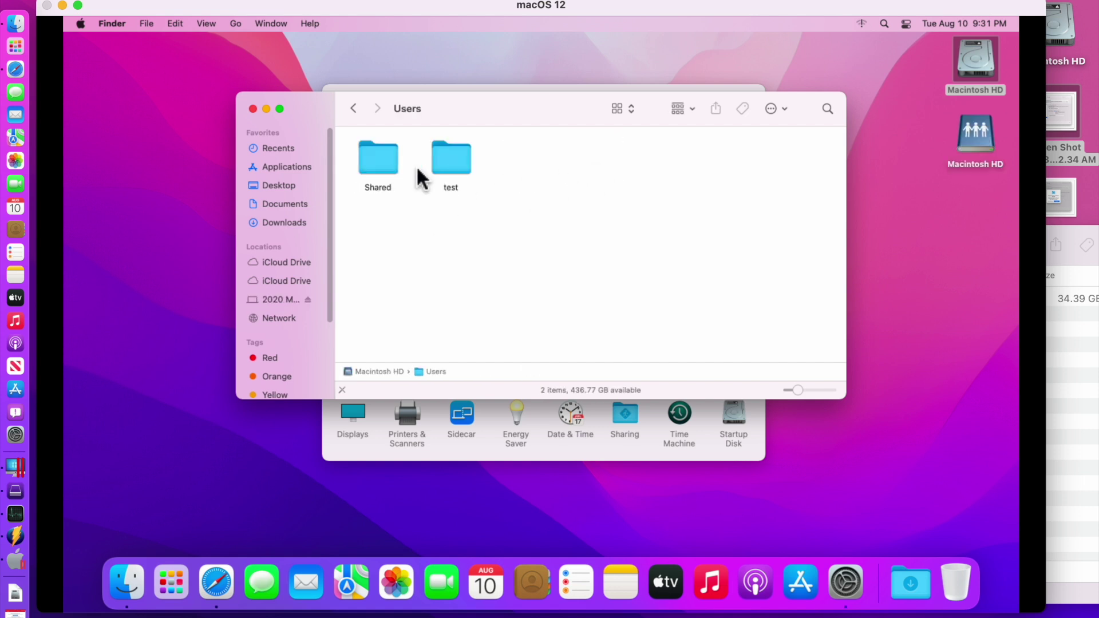
{"action": "double_click", "coordinate": [464, 165]}
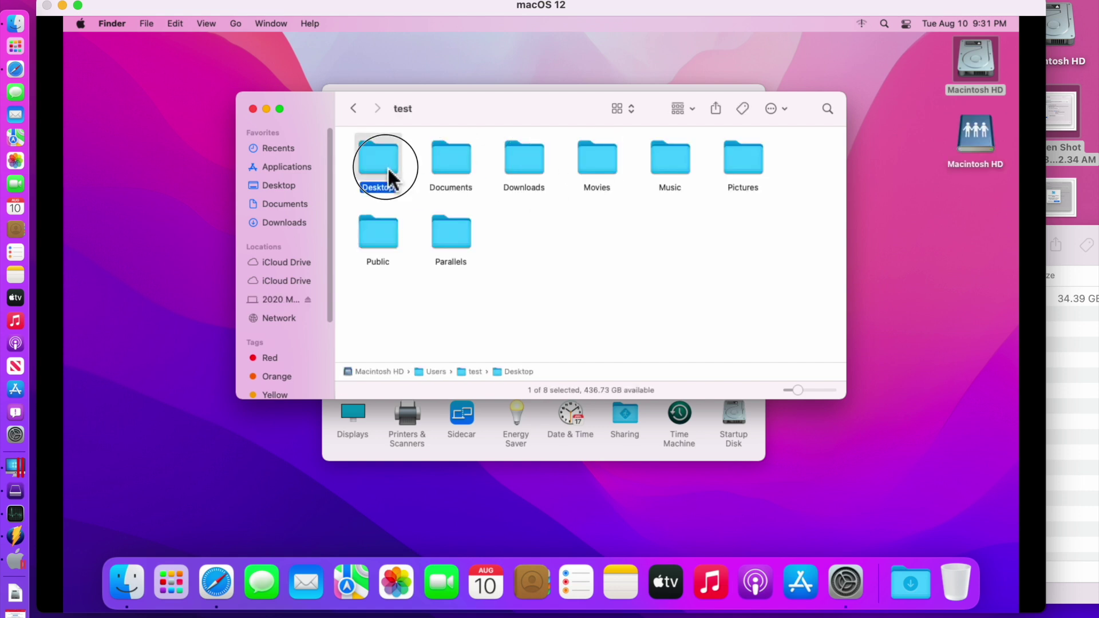
{"action": "double_click", "coordinate": [387, 166]}
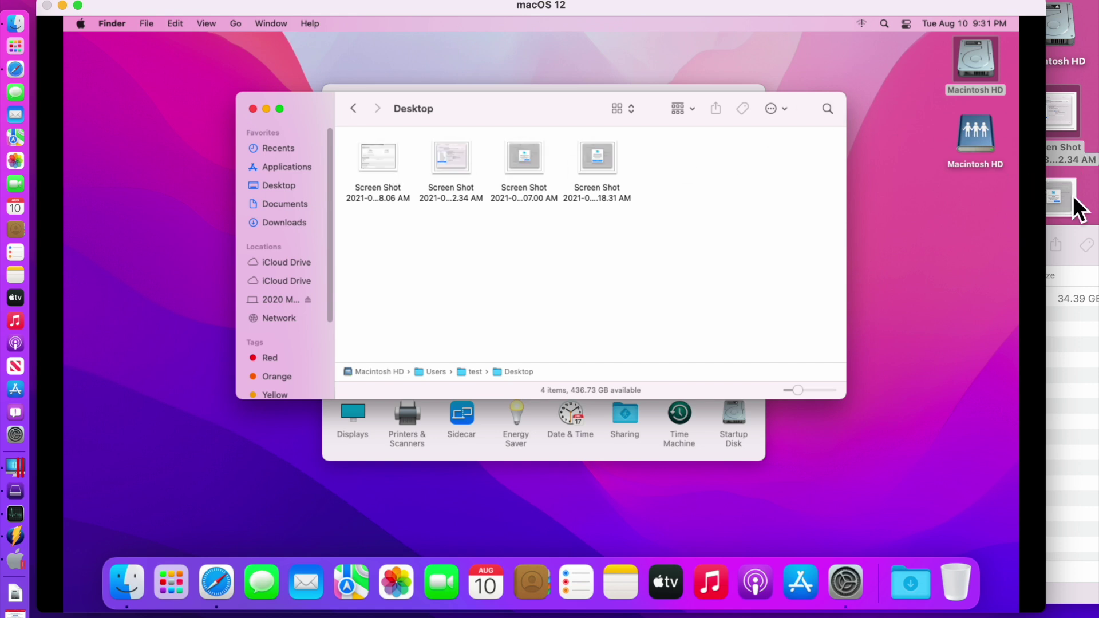
{"action": "left_click_drag", "start_coordinate": [391, 173], "coordinate": [150, 166]}
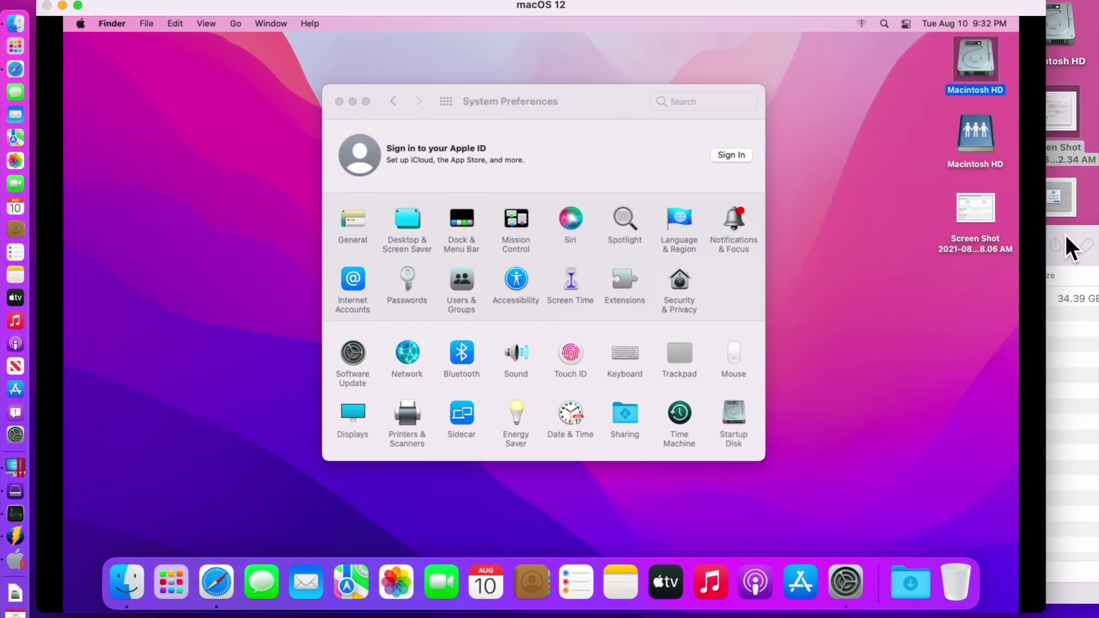
{"action": "left_click", "coordinate": [1066, 235]}
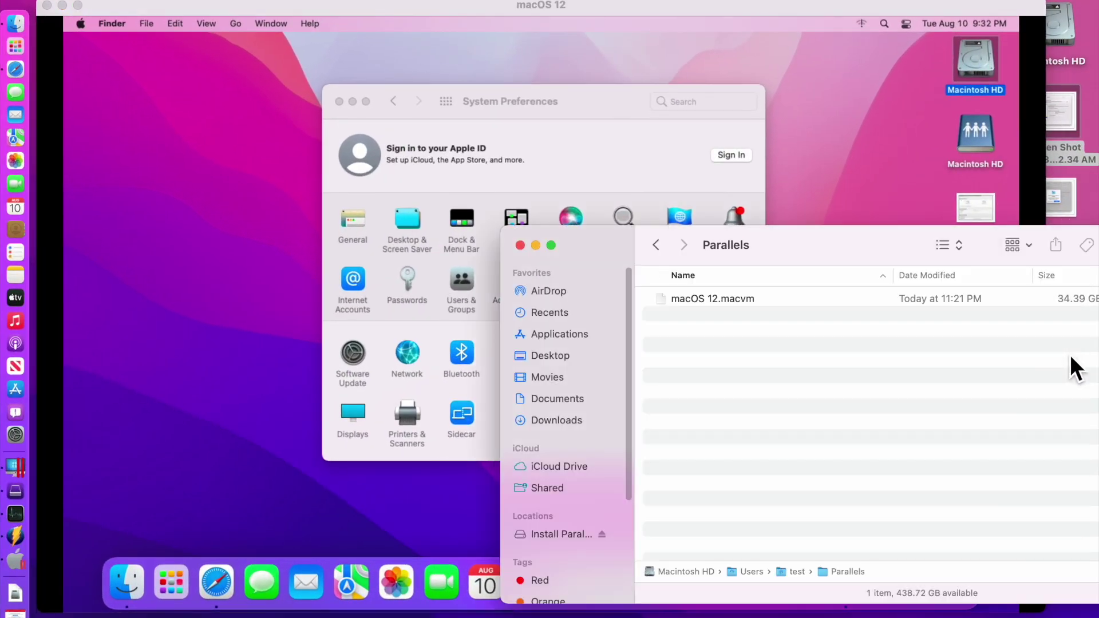
{"action": "left_click_drag", "start_coordinate": [829, 247], "coordinate": [482, 162]}
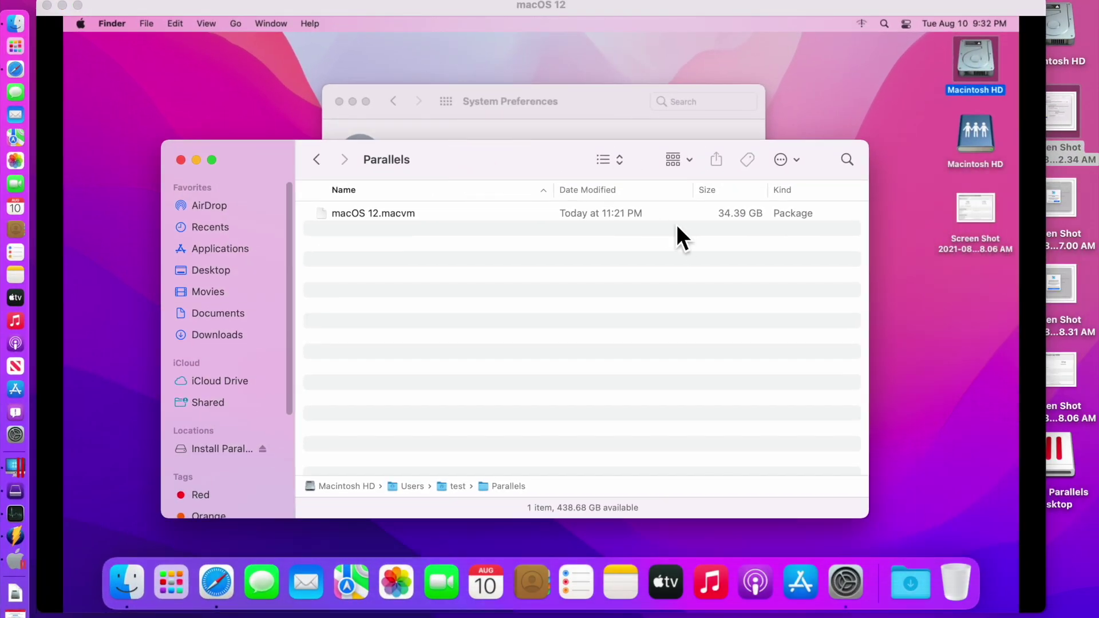
{"action": "left_click", "coordinate": [378, 216]}
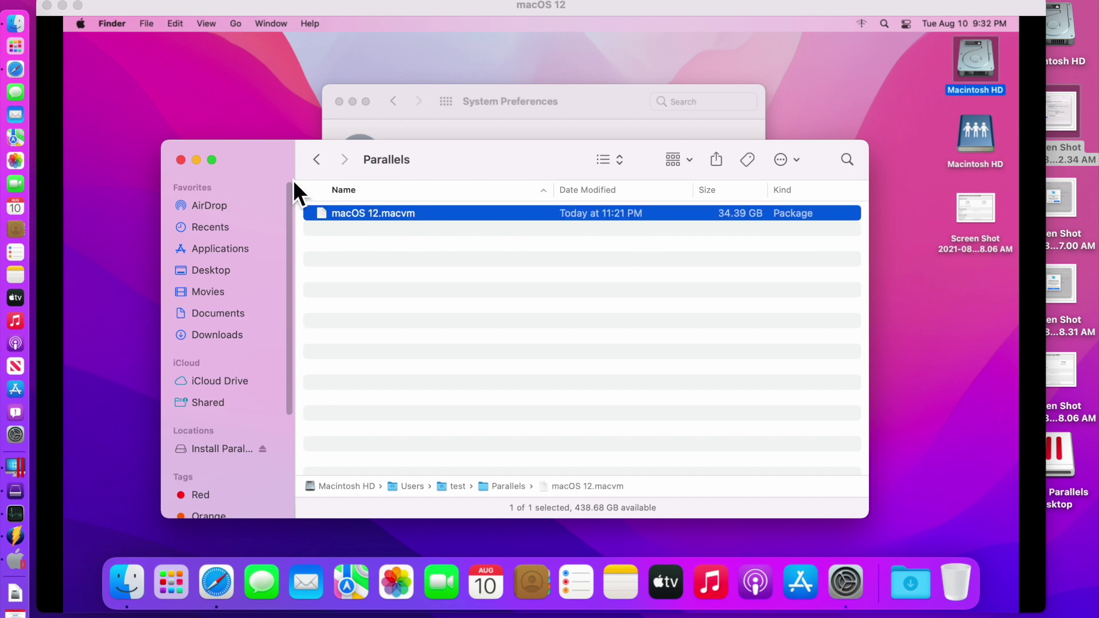
{"action": "left_click_drag", "start_coordinate": [293, 180], "coordinate": [403, 209]}
{"action": "left_click", "coordinate": [578, 46]}
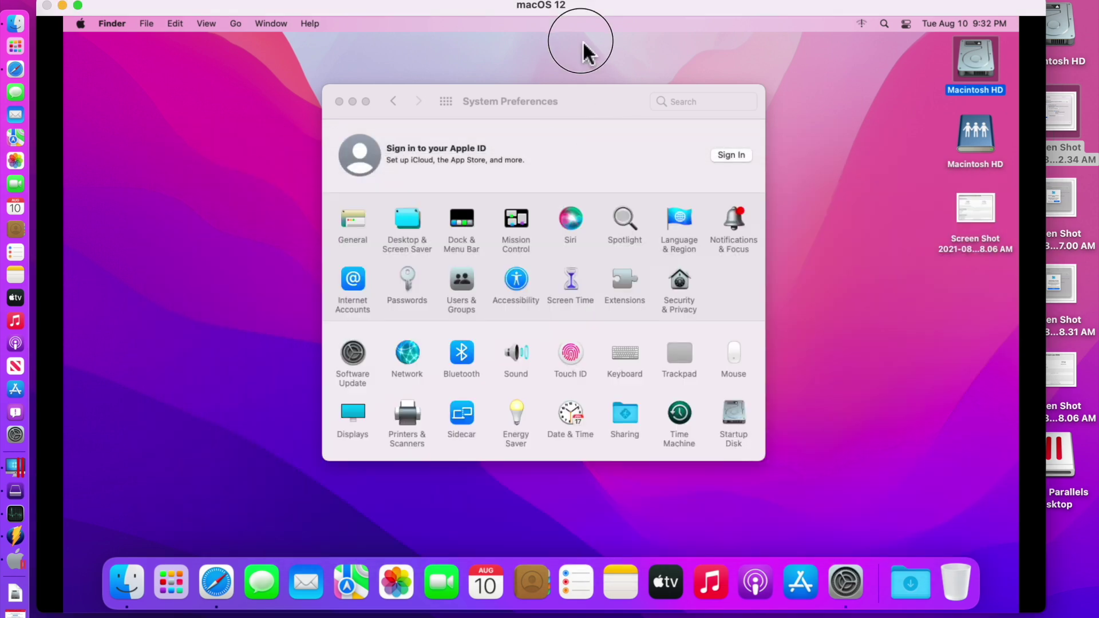
{"action": "left_click", "coordinate": [969, 54]}
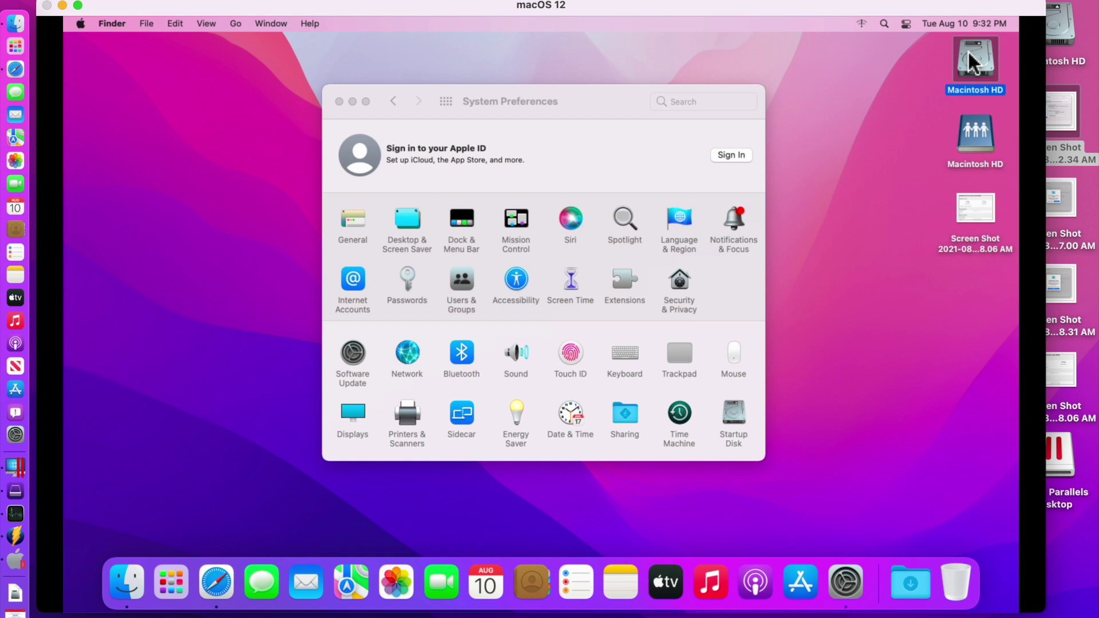
{"action": "key", "text": "super+i"}
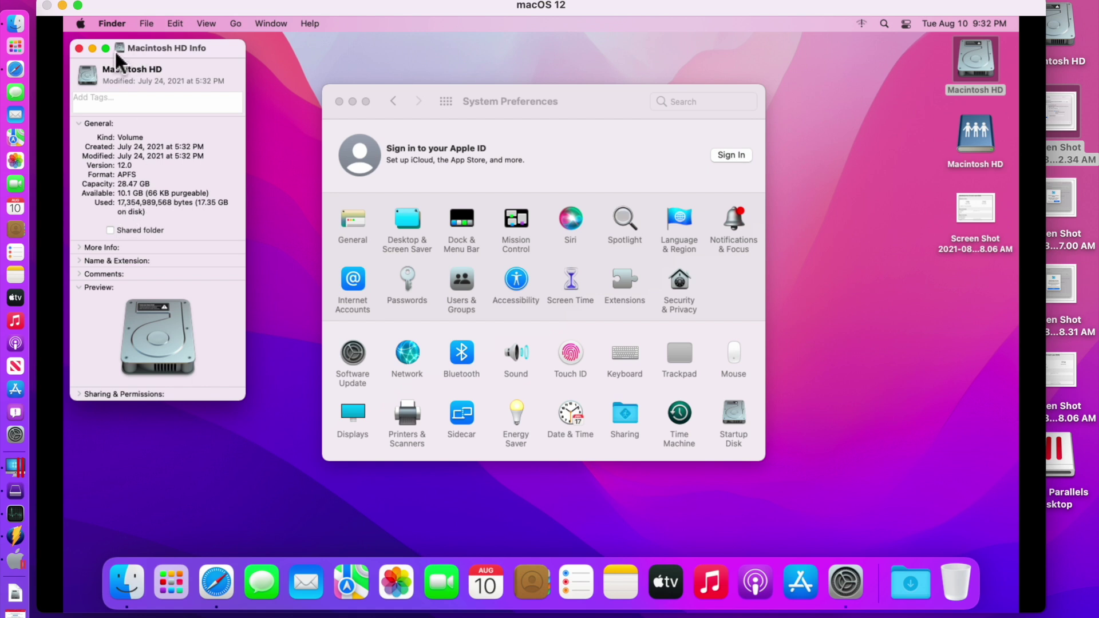
{"action": "left_click", "coordinate": [79, 48]}
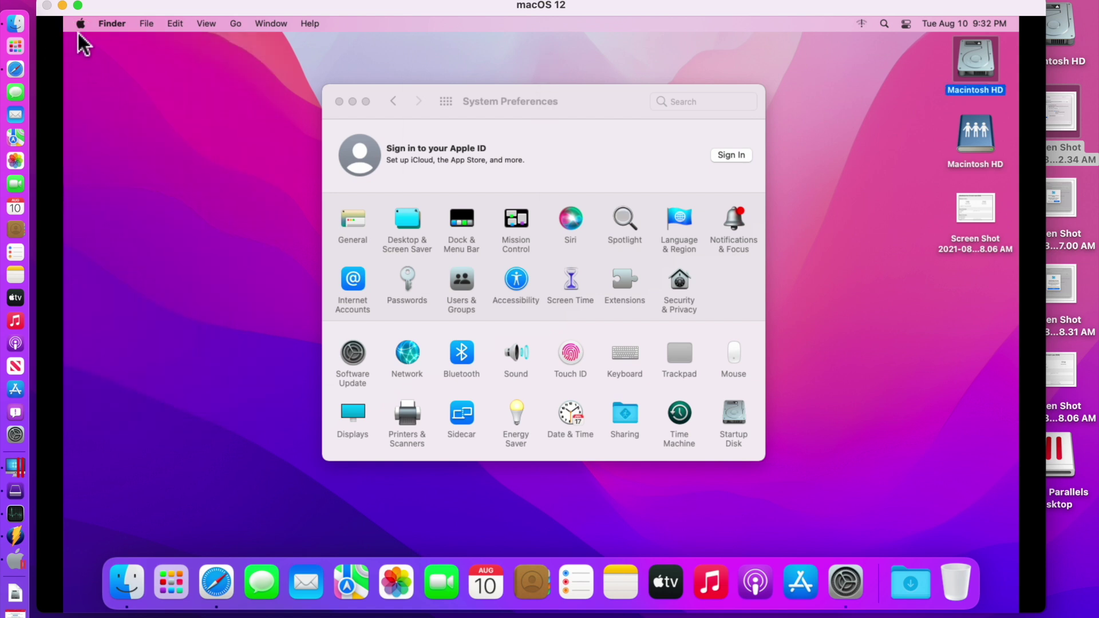
{"action": "left_click", "coordinate": [80, 25]}
Review About This Mac's Monterey overview, then bring System Preferences forward and move it aside
{"action": "left_click", "coordinate": [84, 43]}
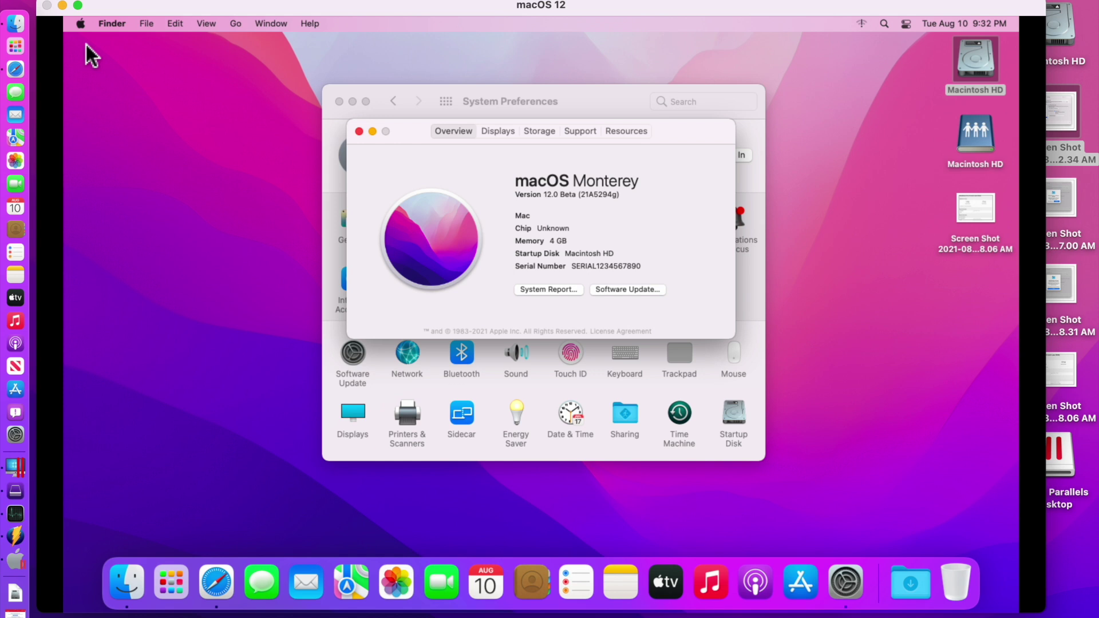
{"action": "left_click", "coordinate": [470, 118]}
{"action": "left_click_drag", "start_coordinate": [470, 118], "coordinate": [458, 143]}
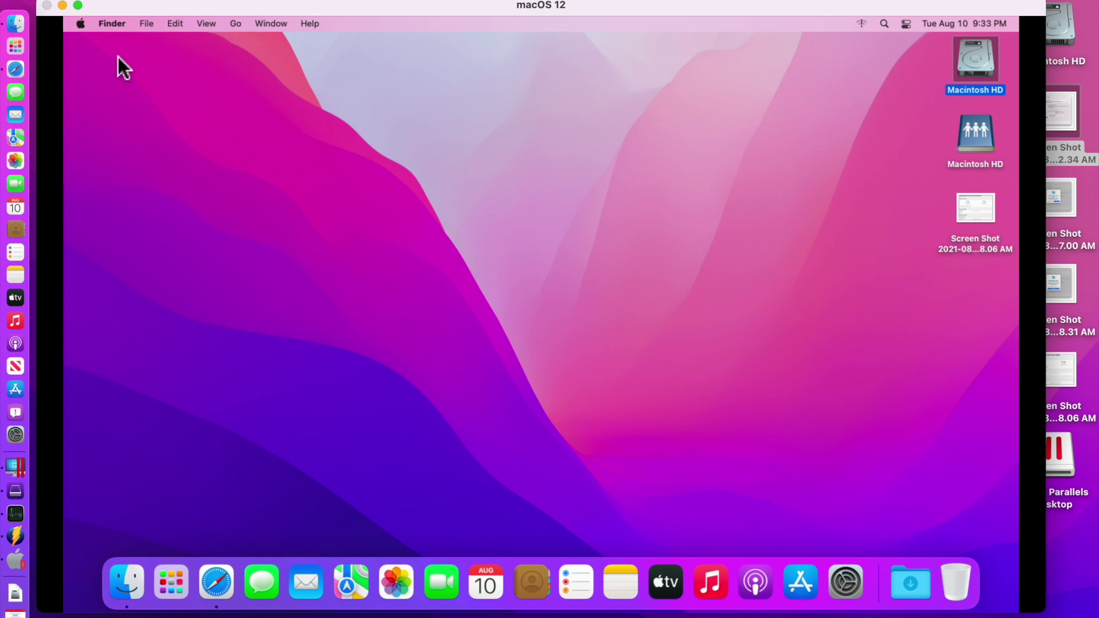
Shut down the macOS 12 VM from the Apple menu and confirm the dialog
{"action": "left_click", "coordinate": [85, 25]}
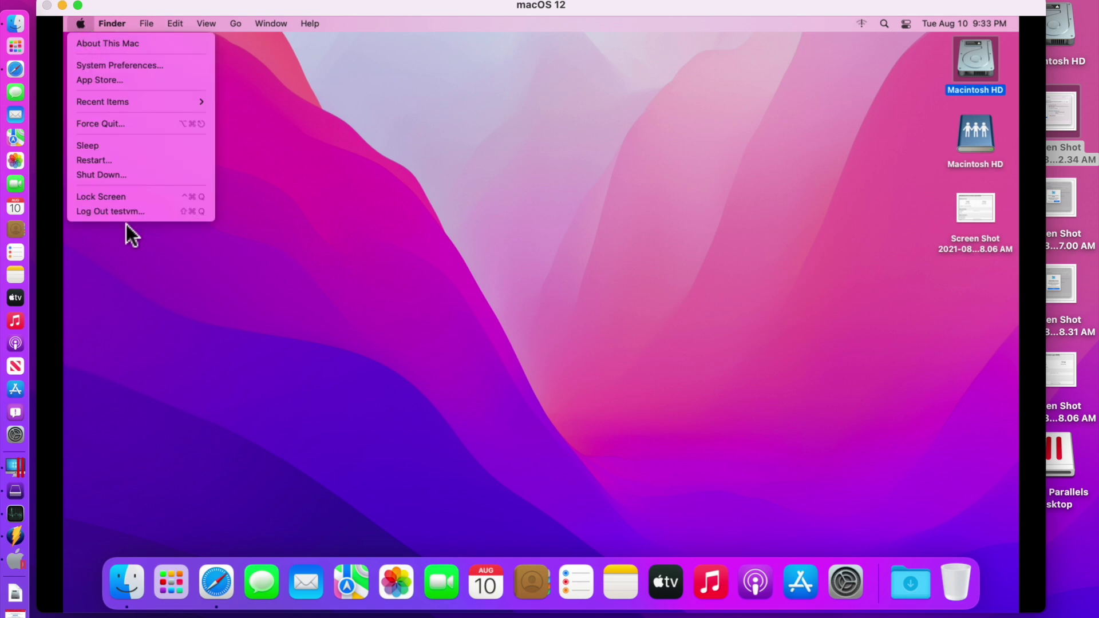
{"action": "left_click", "coordinate": [138, 173]}
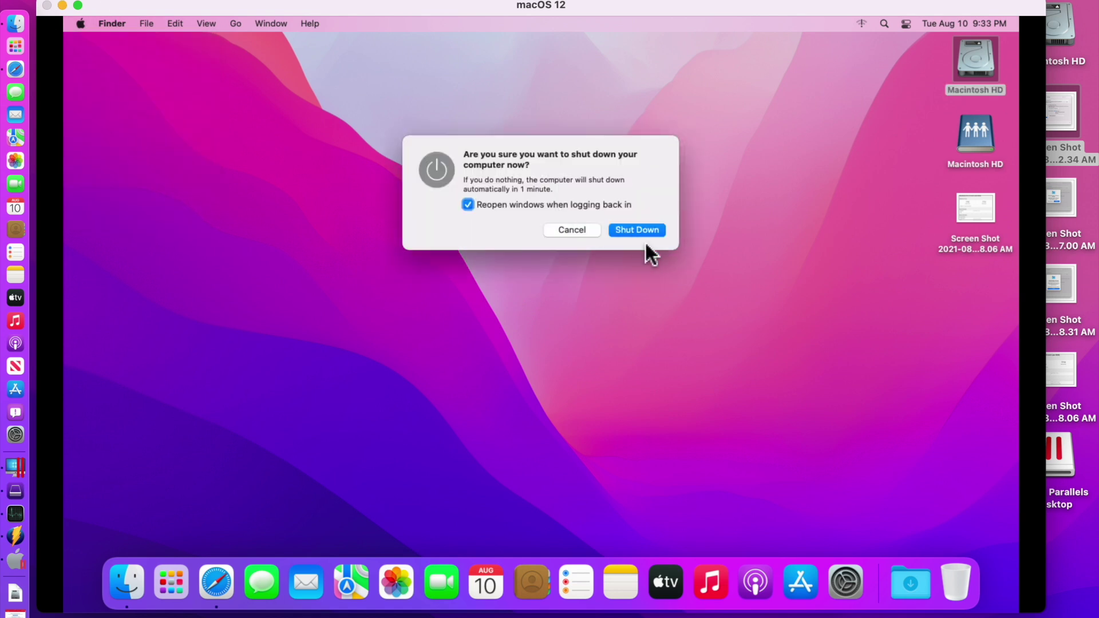
{"action": "left_click", "coordinate": [646, 236]}
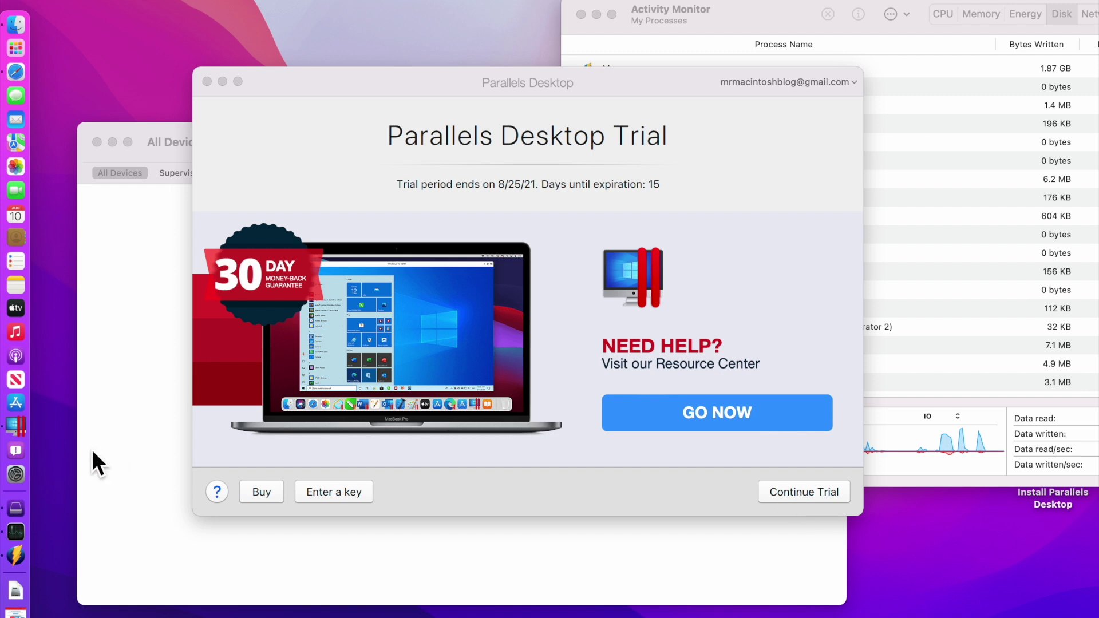
Reopen macOS 12.macvm through the Parallels Dock icon and File > Open, then choose Continue Trial
{"action": "right_click", "coordinate": [14, 431]}
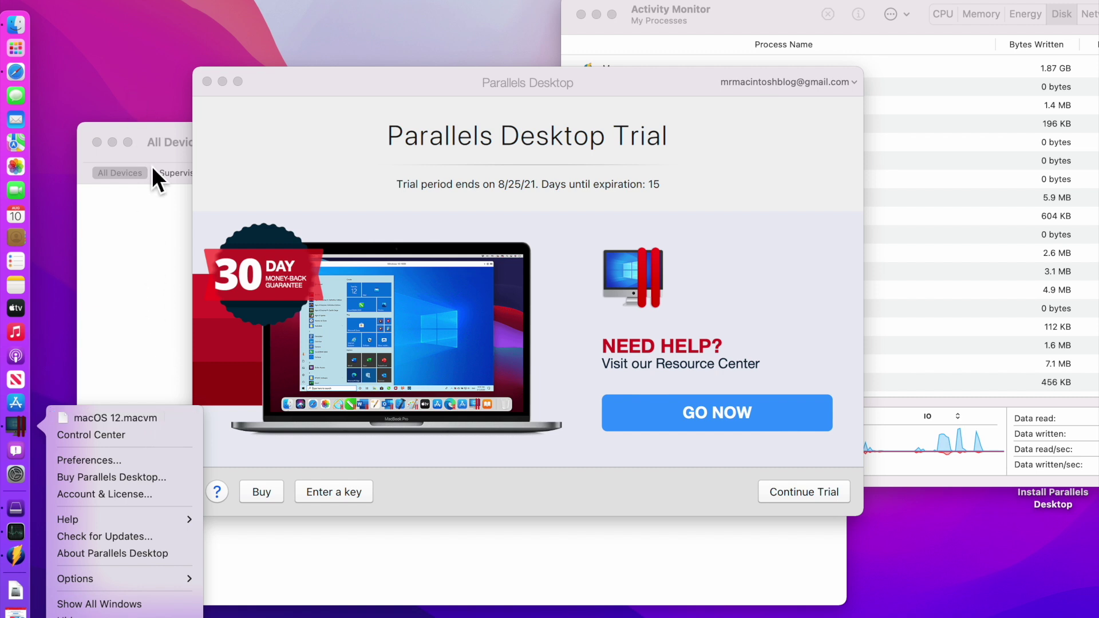
{"action": "left_click", "coordinate": [143, 1]}
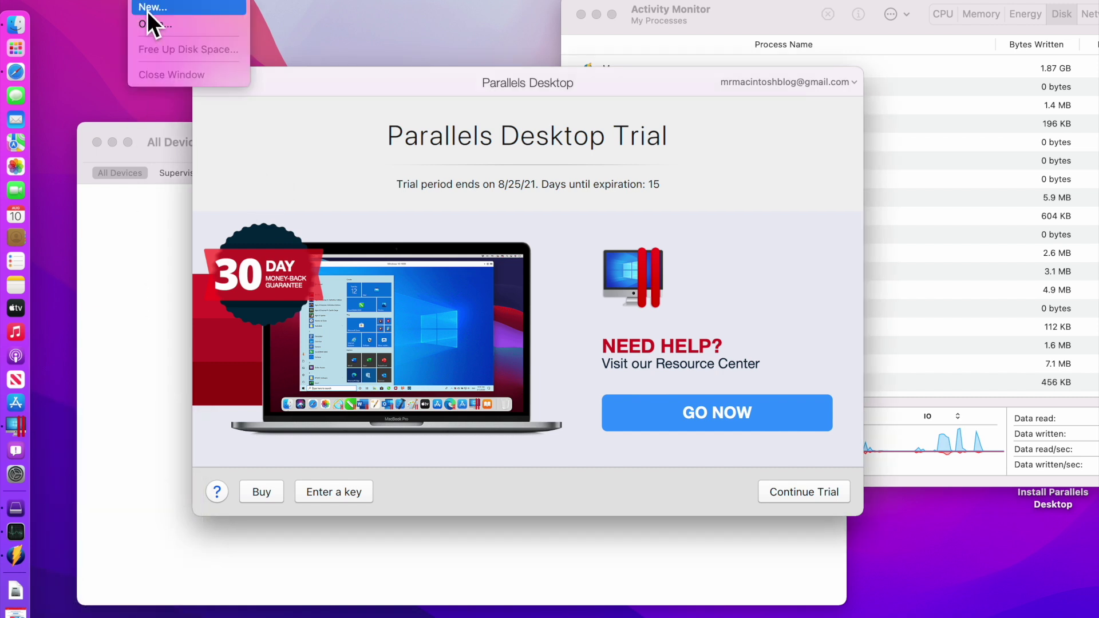
{"action": "left_click", "coordinate": [156, 25]}
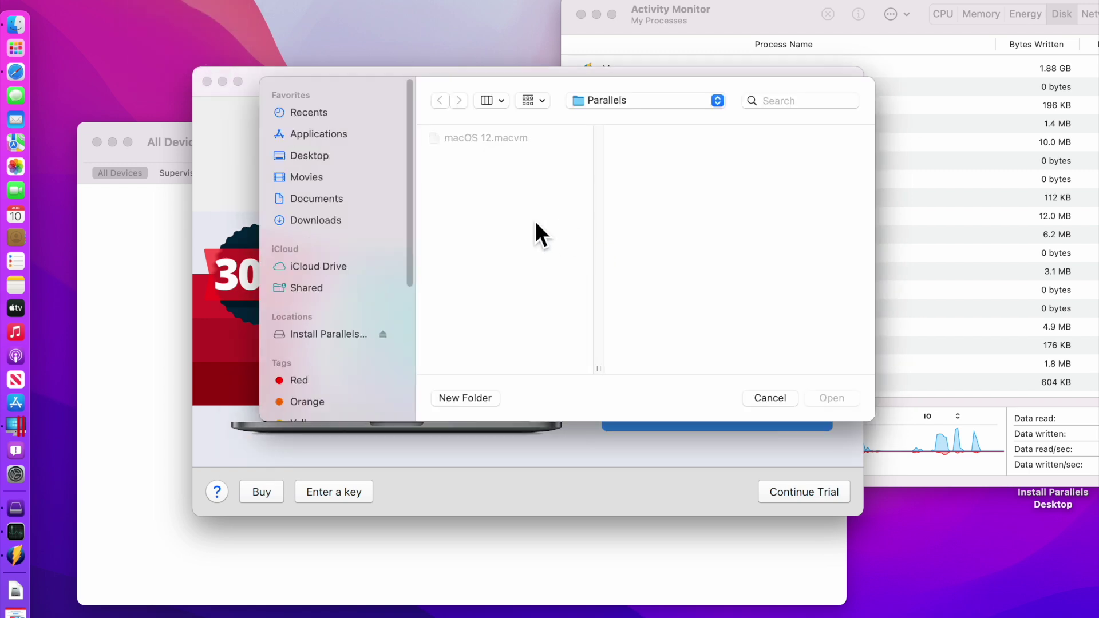
{"action": "left_click", "coordinate": [509, 138]}
{"action": "left_click", "coordinate": [832, 398]}
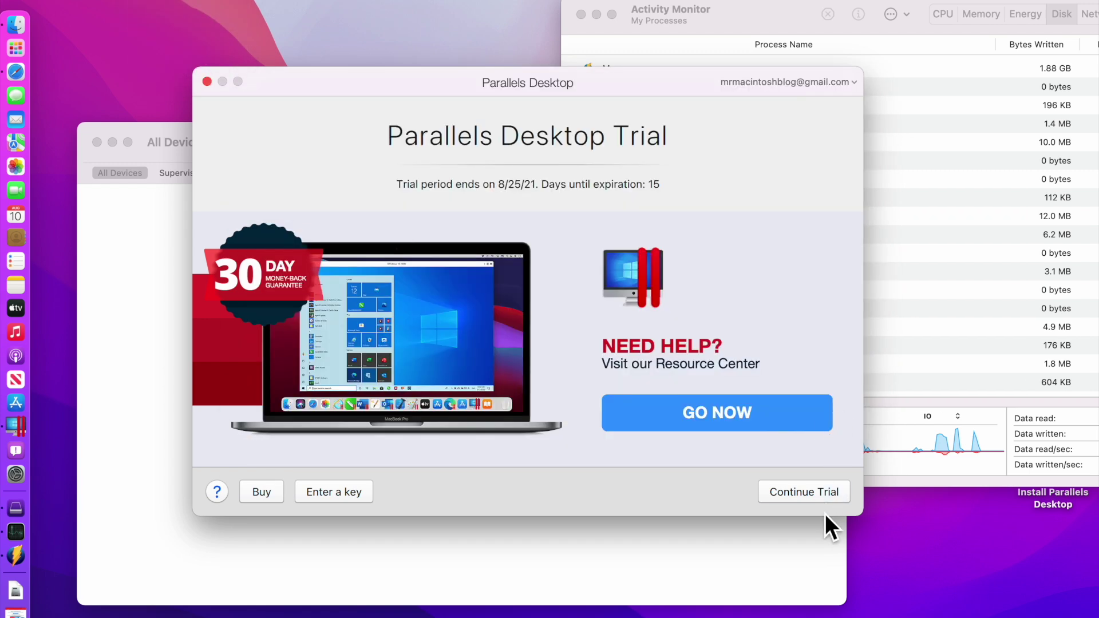
{"action": "left_click", "coordinate": [826, 499]}
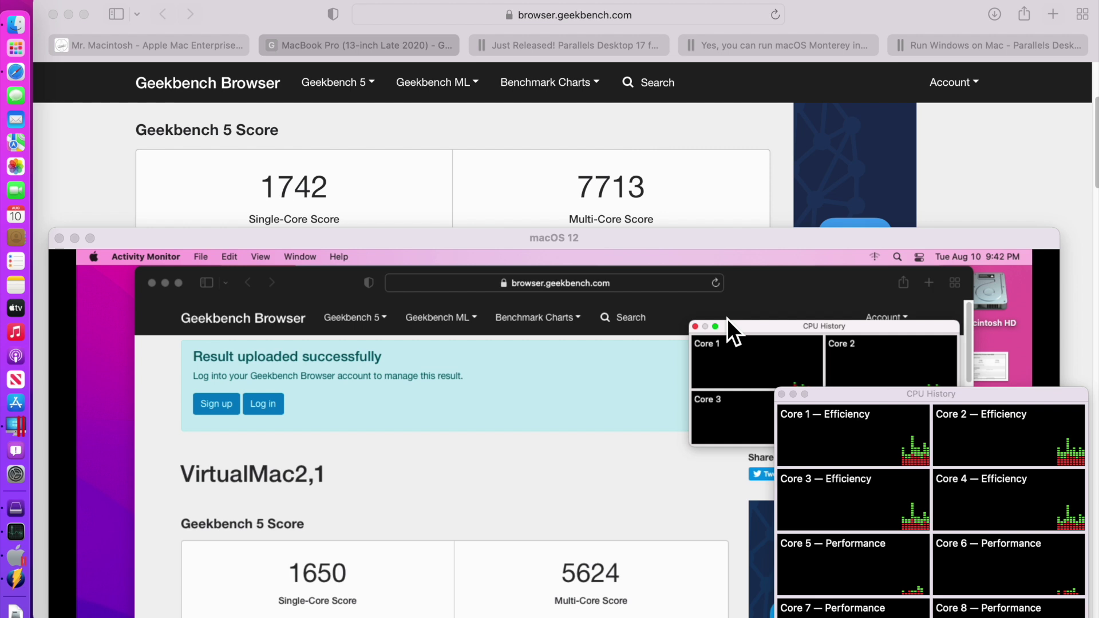
Raise the macOS 12 VM window to the top so the VirtualMac2,1 Geekbench 1650/5624 result is fully visible
{"action": "left_click_drag", "start_coordinate": [603, 235], "coordinate": [620, 113]}
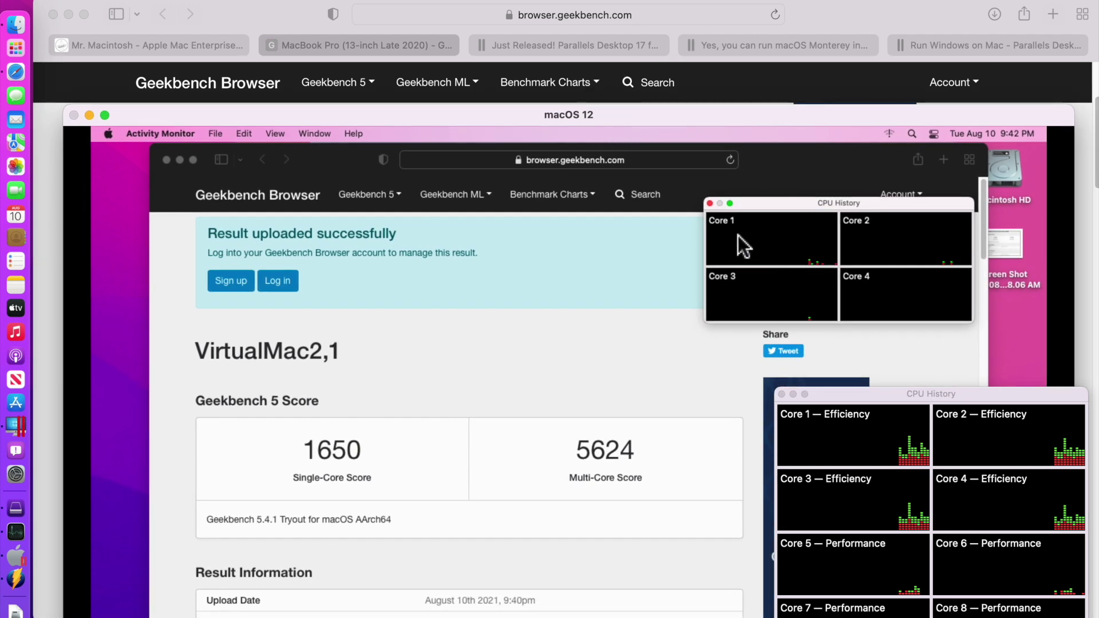
{"action": "left_click_drag", "start_coordinate": [727, 118], "coordinate": [746, 63]}
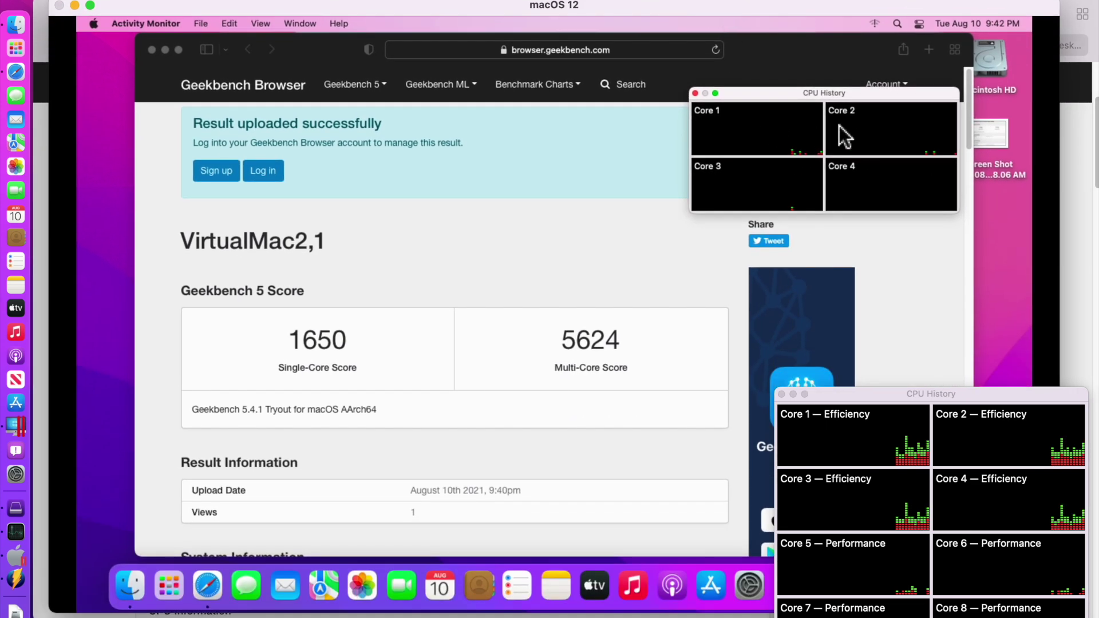